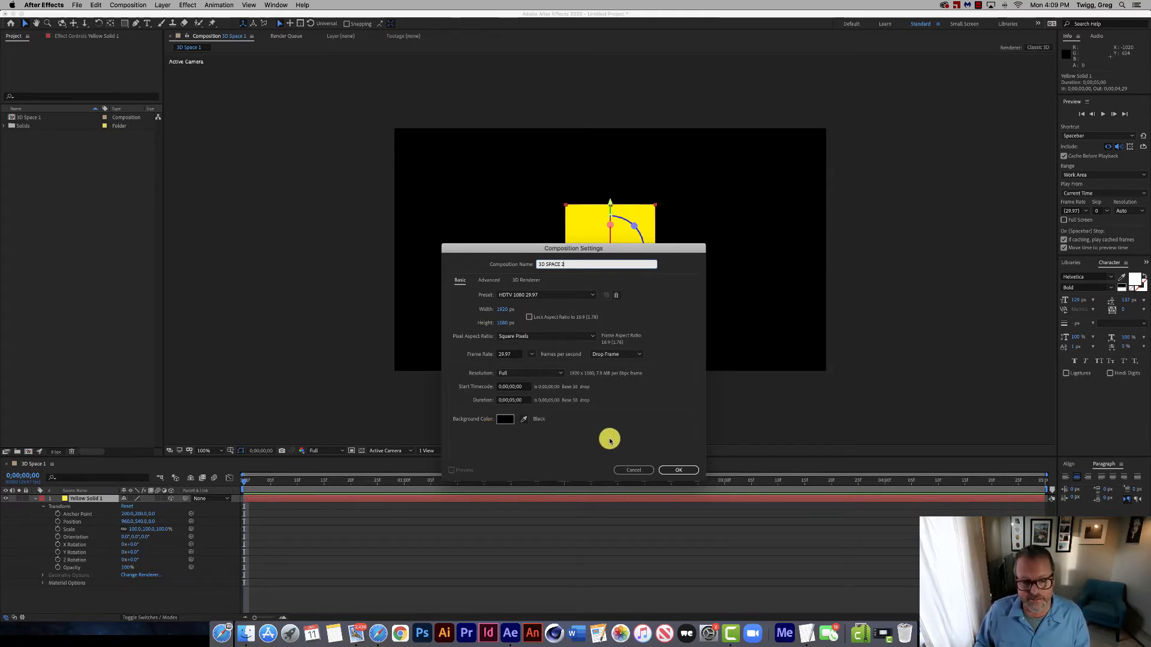
Create the 3D SPACE 2 composition and start a new solid in it, sized to match the composition
{"action": "left_click", "coordinate": [678, 470]}
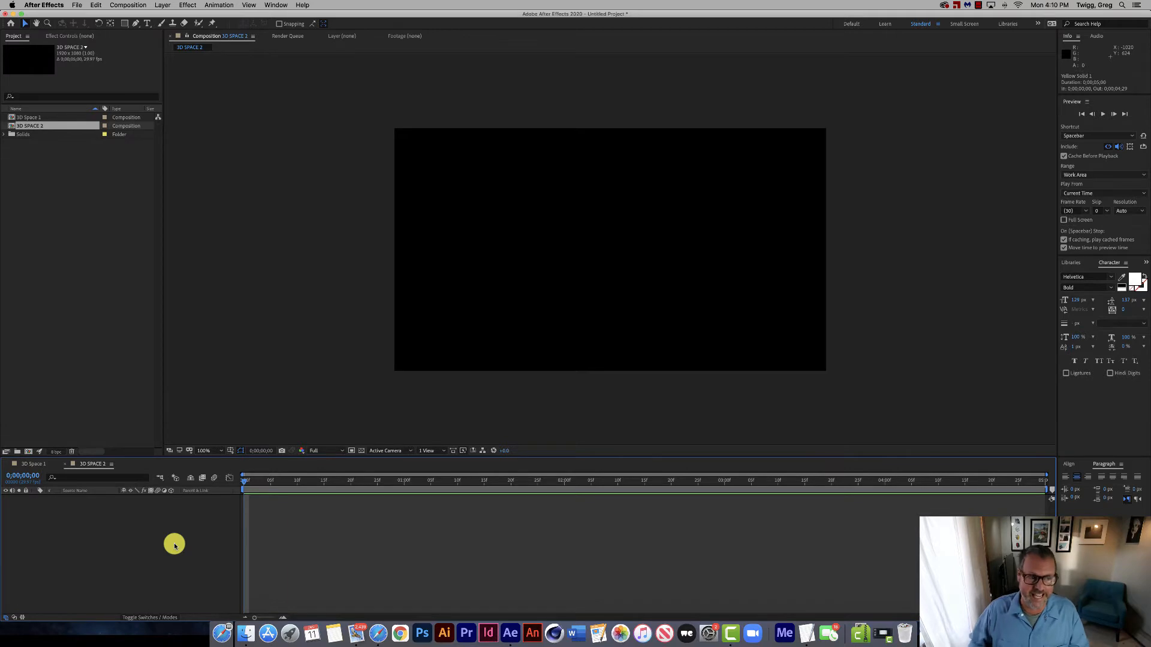
{"action": "left_click", "coordinate": [162, 6]}
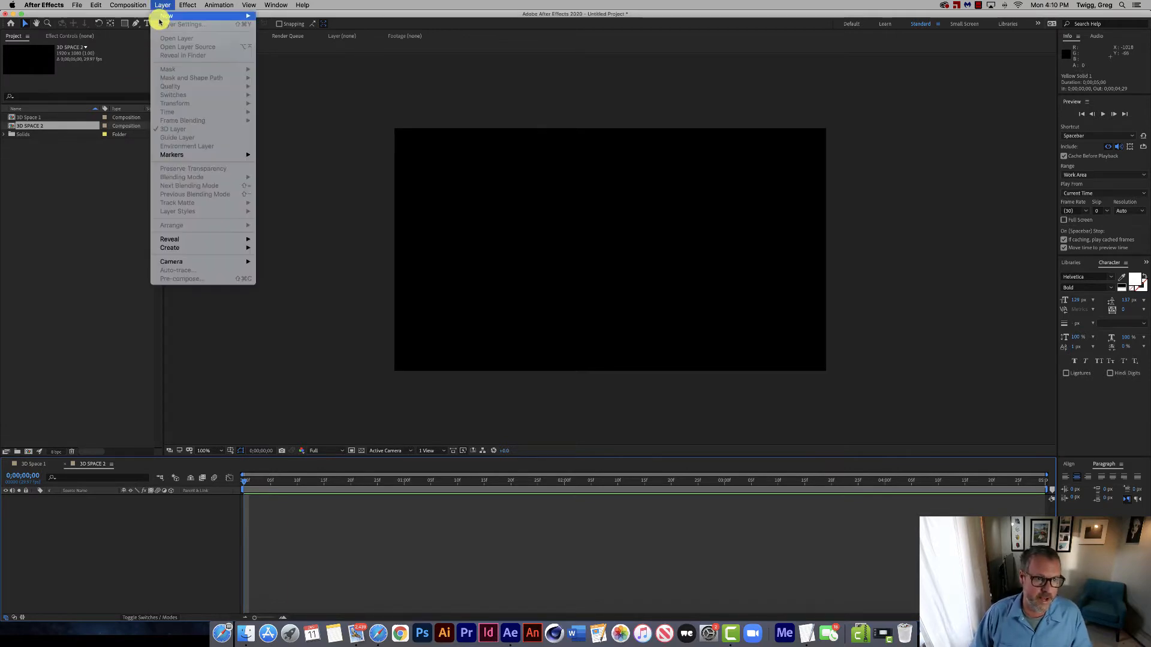
{"action": "mouse_move", "coordinate": [160, 17]}
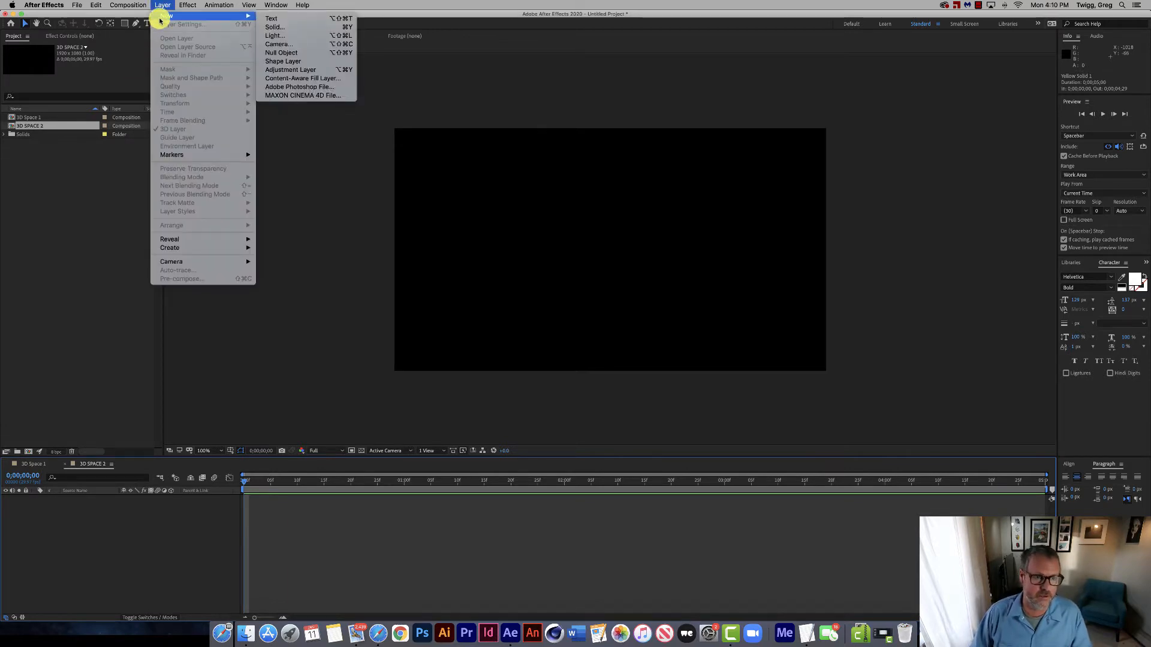
{"action": "left_click", "coordinate": [287, 27]}
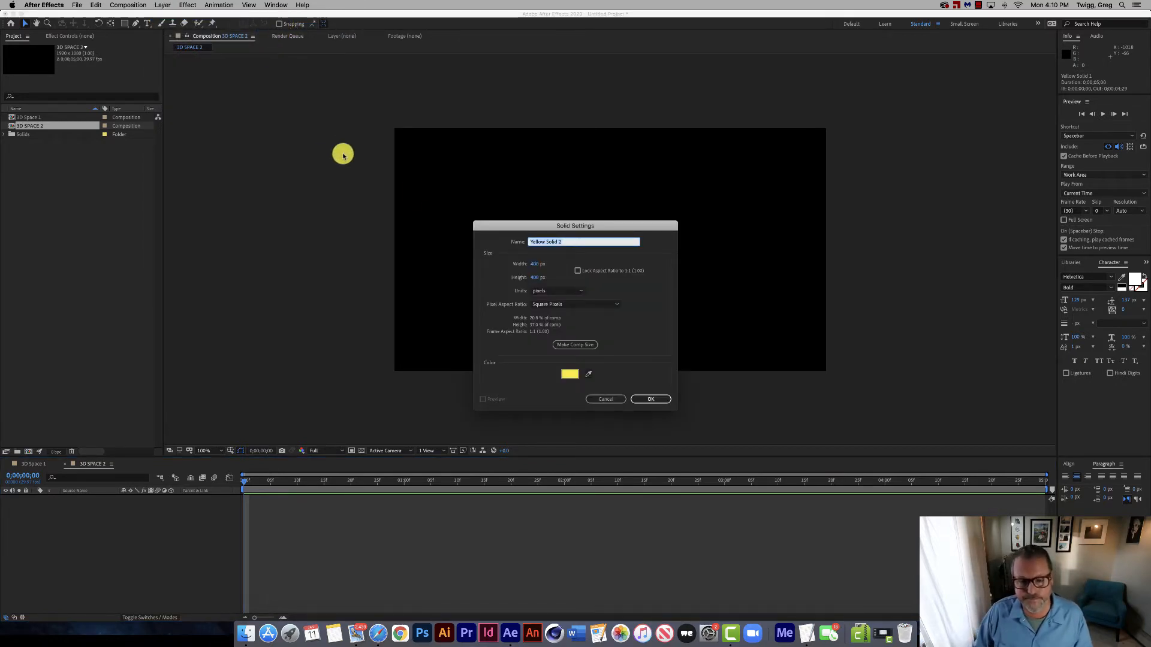
{"action": "left_click_drag", "start_coordinate": [501, 226], "coordinate": [485, 228]}
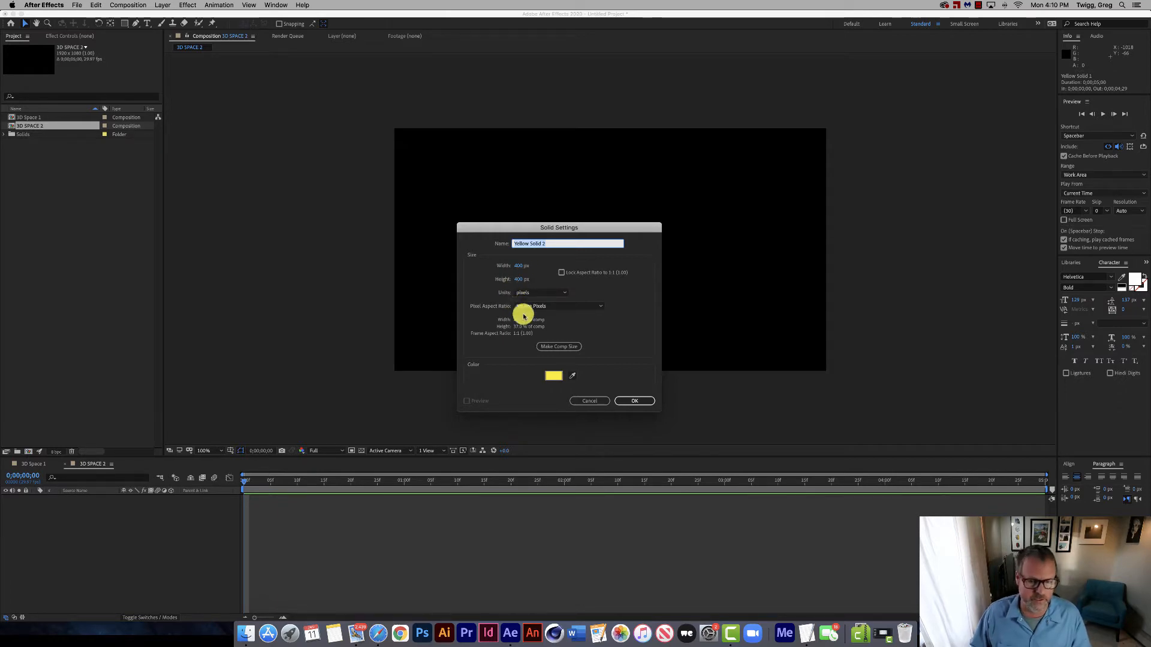
{"action": "left_click", "coordinate": [565, 347]}
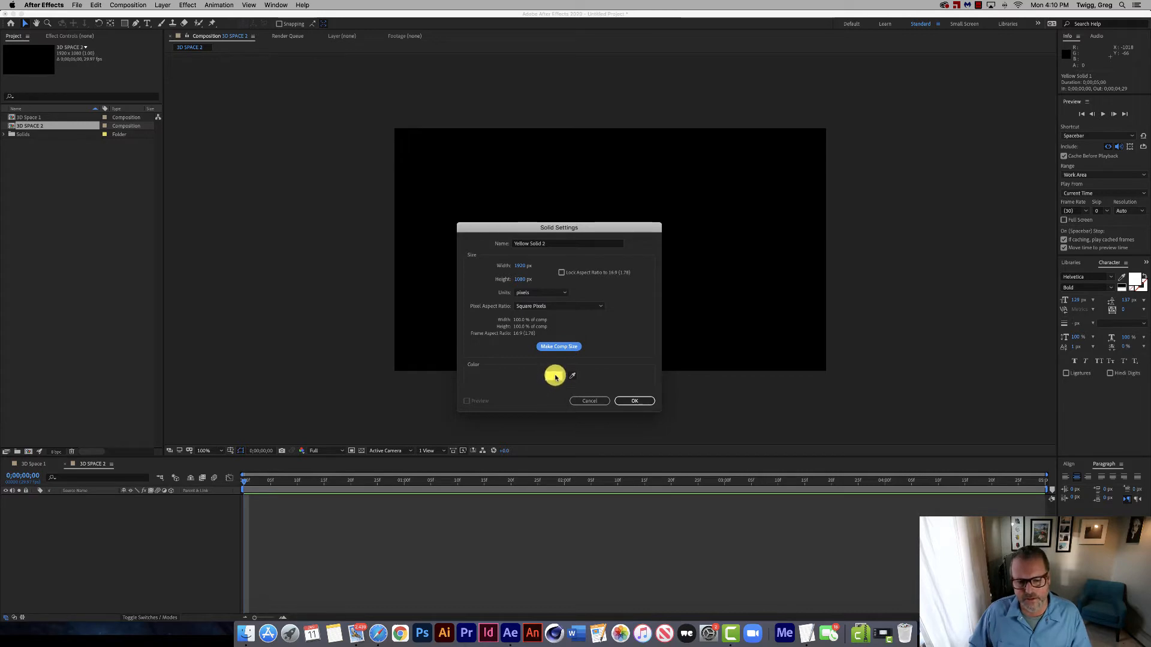
Set the solid's color to the mid-gray 7B7B7B and create the solid layer
{"action": "left_click", "coordinate": [553, 376]}
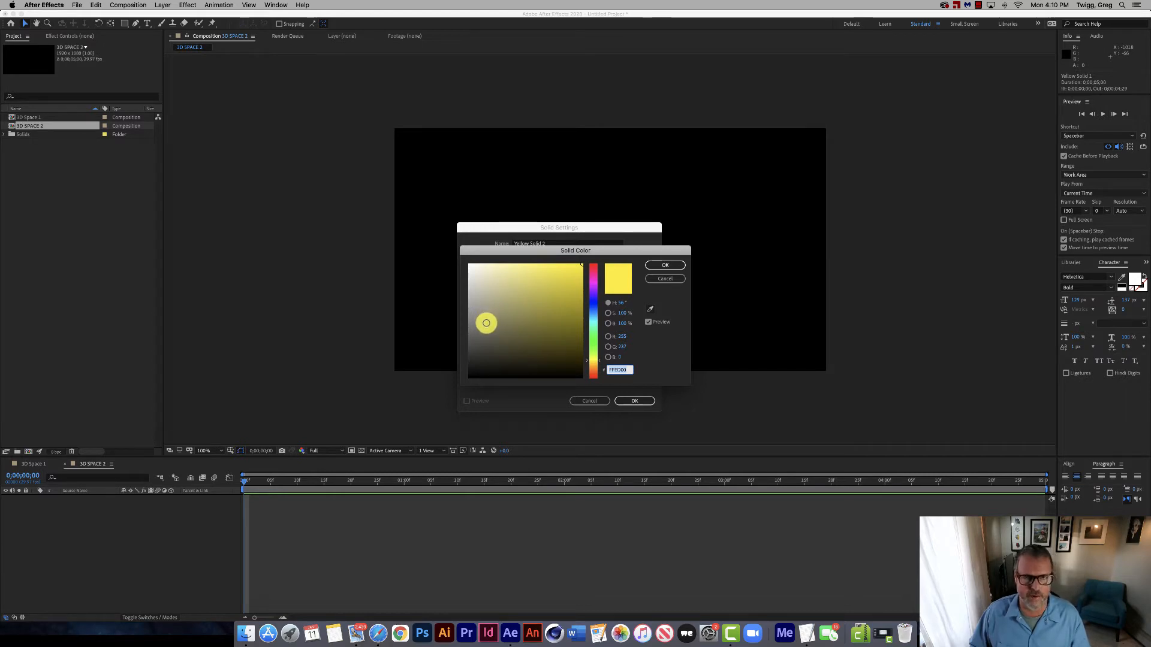
{"action": "left_click", "coordinate": [468, 321]}
{"action": "left_click_drag", "start_coordinate": [468, 321], "coordinate": [462, 322]}
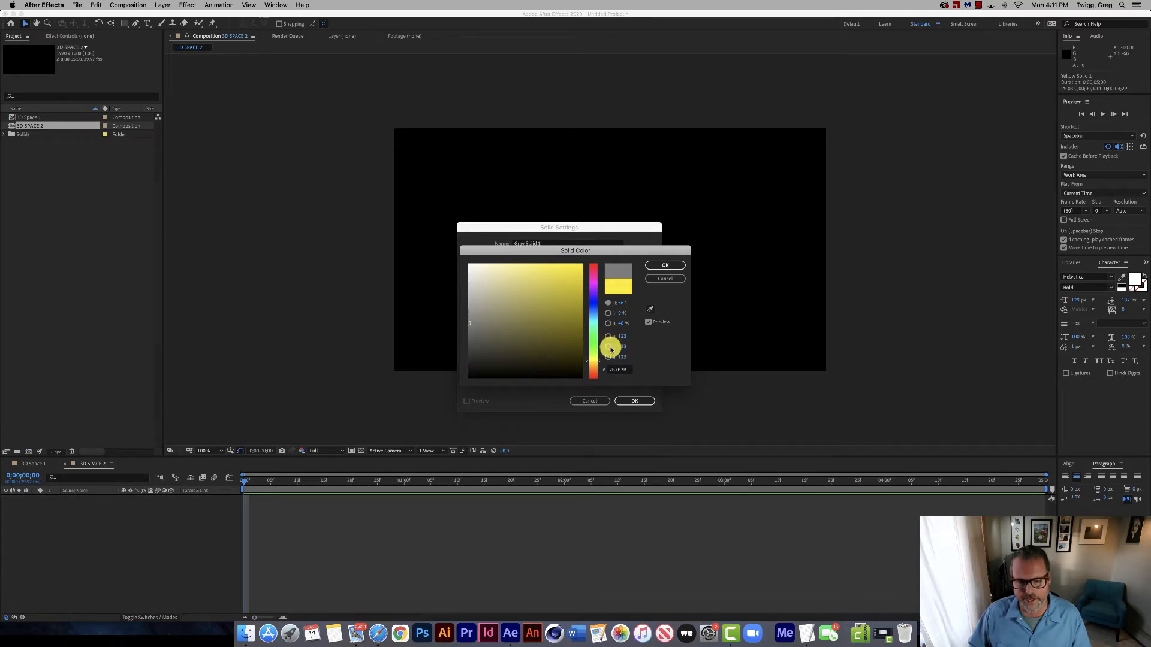
{"action": "left_click", "coordinate": [664, 266]}
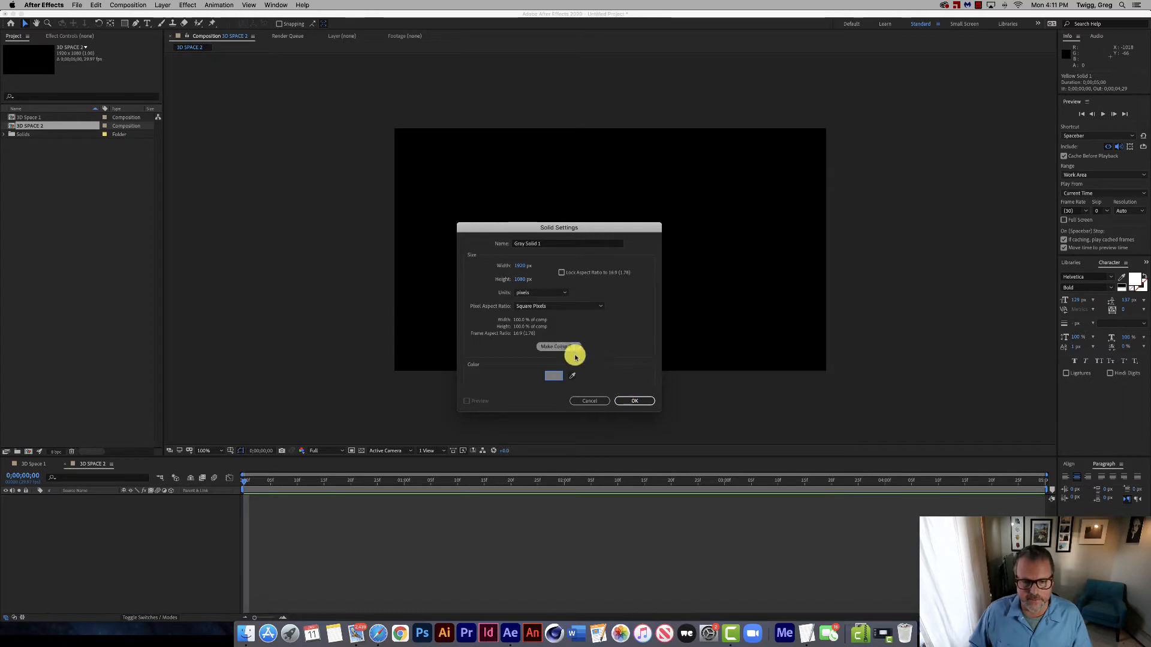
{"action": "left_click", "coordinate": [635, 400]}
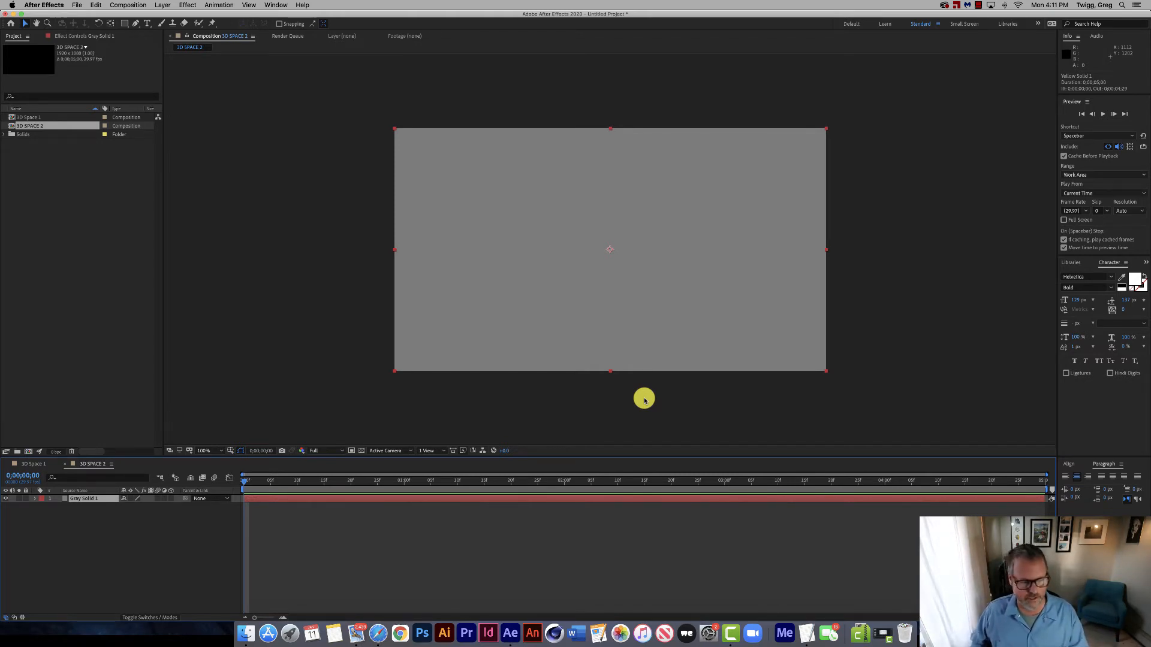
Turn the gray solid into a 3D layer and display its rotation properties
{"action": "key", "text": "p"}
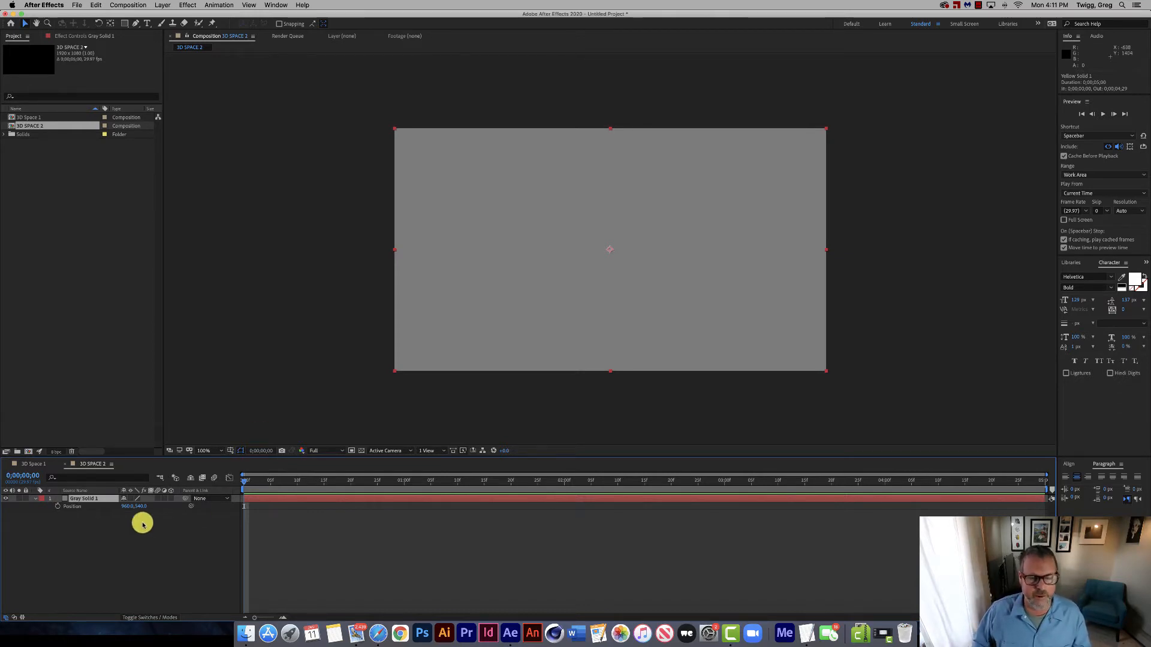
{"action": "left_click", "coordinate": [171, 499]}
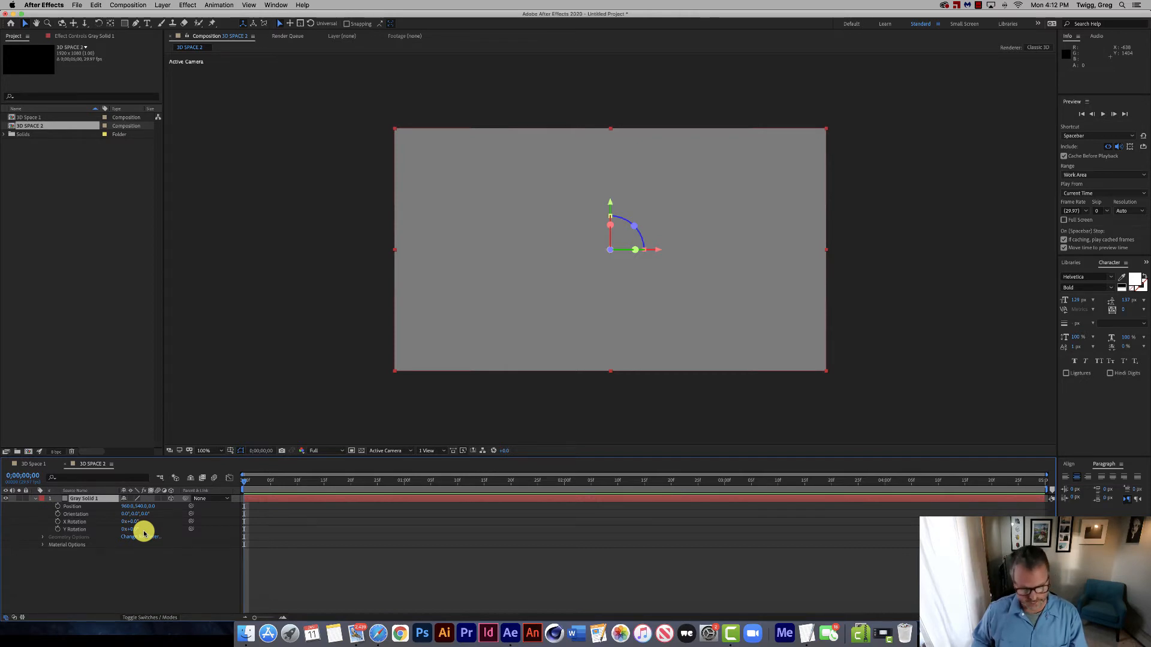
{"action": "key", "text": "r"}
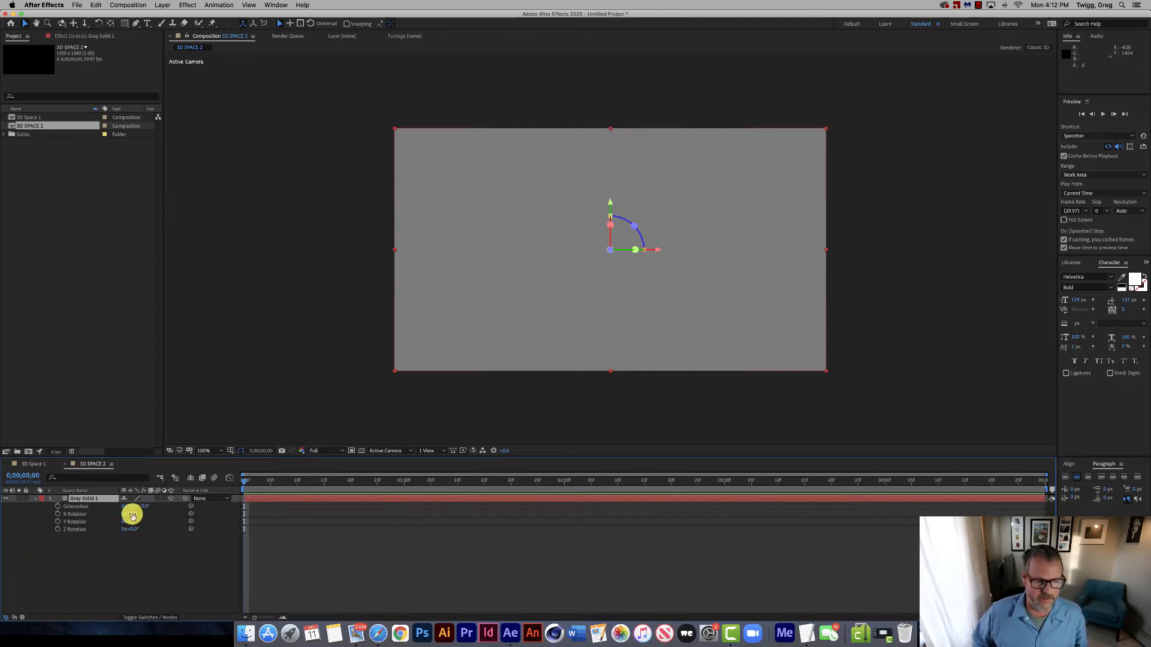
Try rotating the gray solid about its X, Y and Z axes in turn, undoing each rotation
{"action": "left_click_drag", "start_coordinate": [132, 515], "coordinate": [97, 510]}
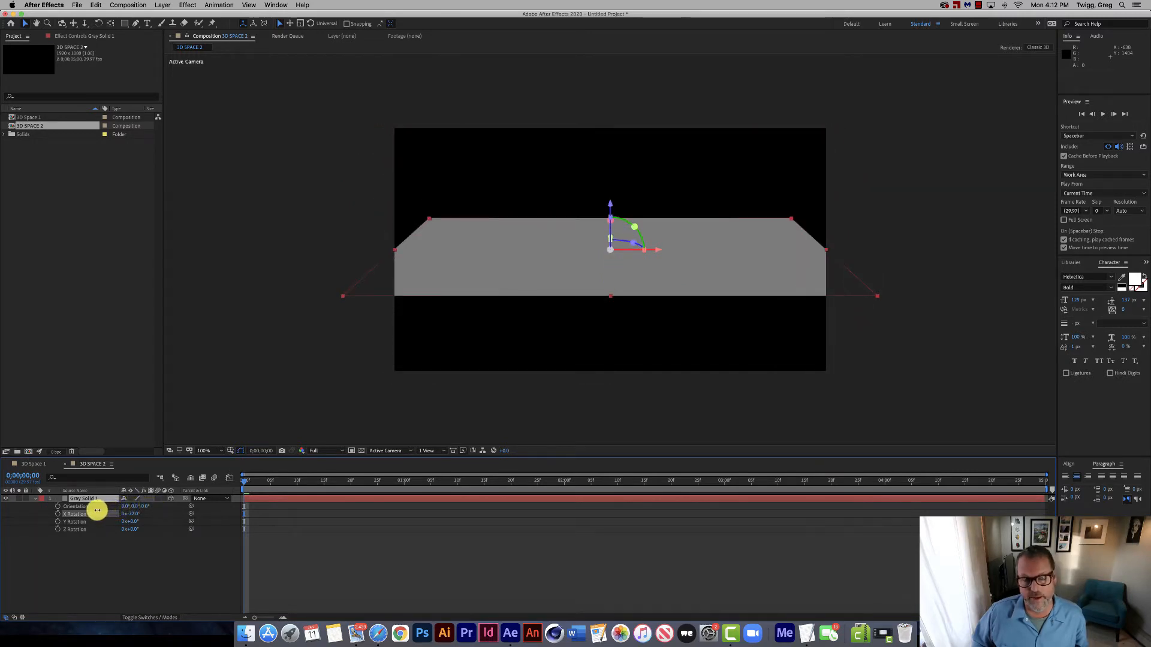
{"action": "key", "text": "super+z"}
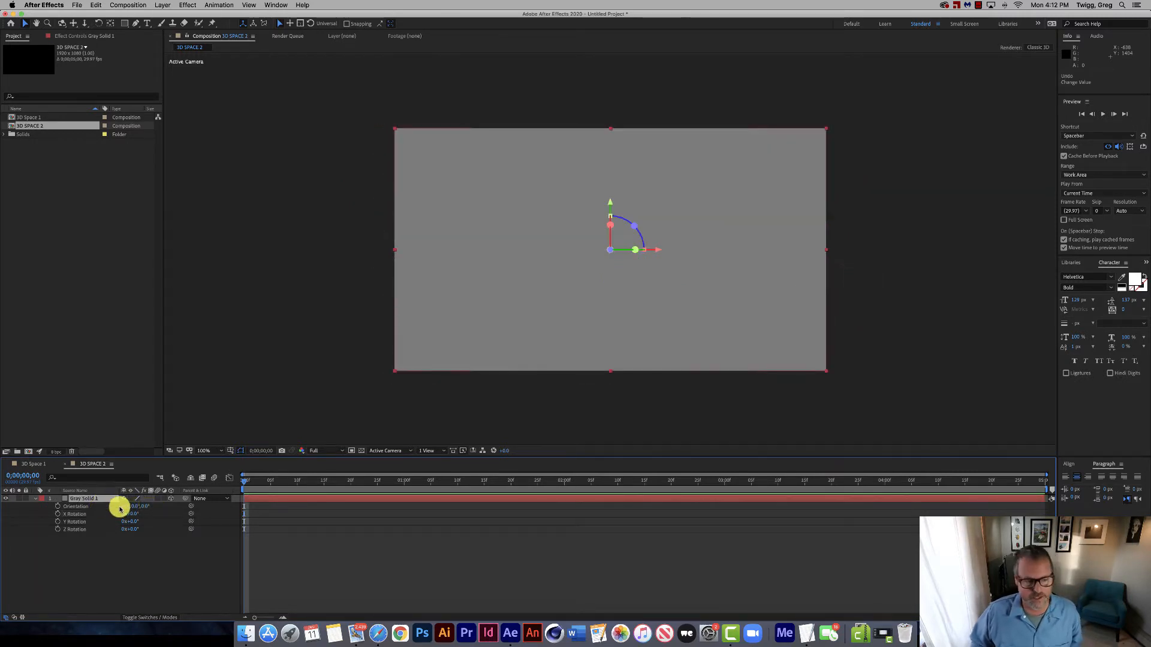
{"action": "left_click_drag", "start_coordinate": [134, 520], "coordinate": [107, 516]}
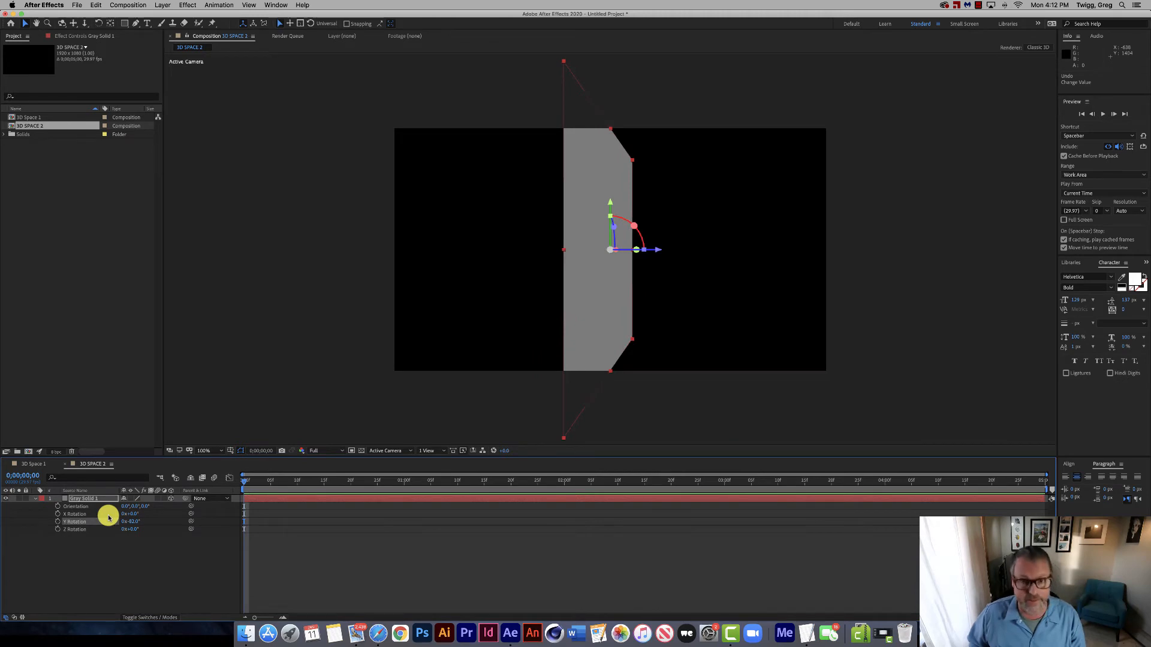
{"action": "key", "text": "super+z"}
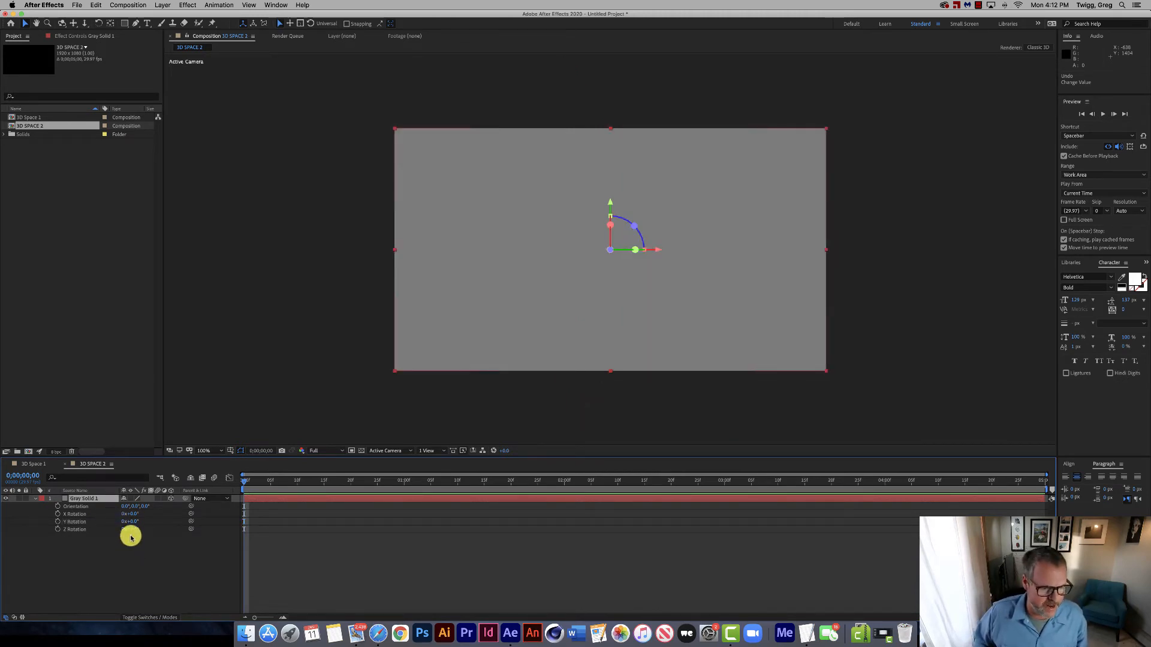
{"action": "mouse_move", "coordinate": [132, 528]}
{"action": "left_mouse_down"}
{"action": "mouse_move", "coordinate": [167, 524]}
{"action": "mouse_move", "coordinate": [111, 528]}
{"action": "left_mouse_up"}
{"action": "left_click_drag", "start_coordinate": [111, 529], "coordinate": [128, 519]}
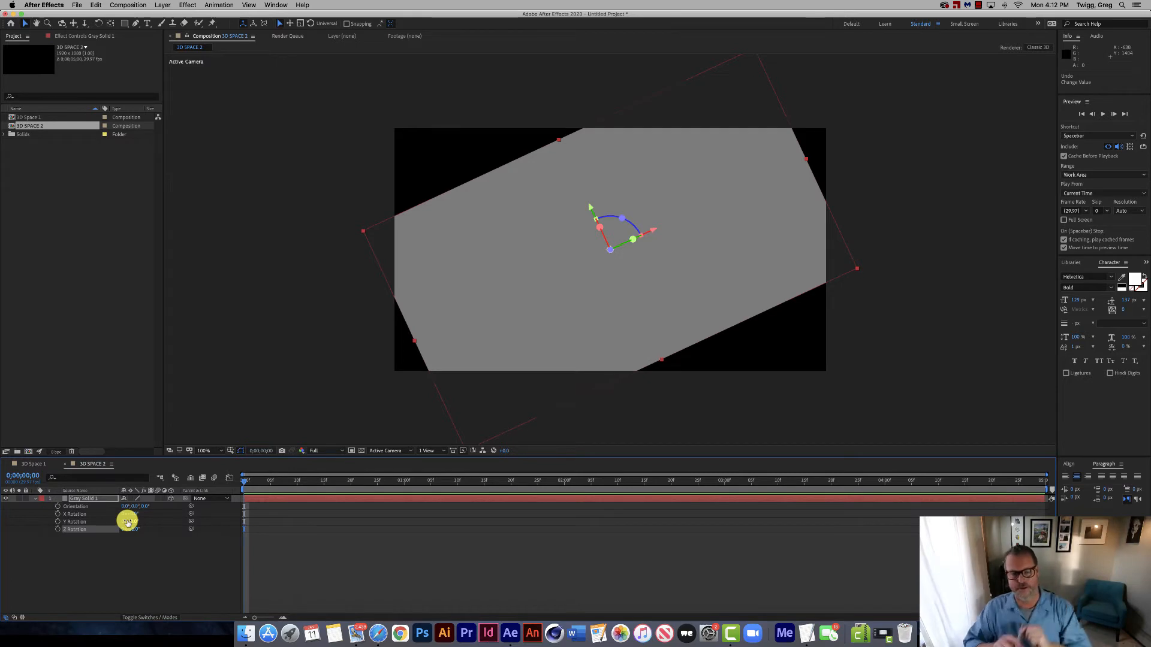
{"action": "key", "text": "super+z"}
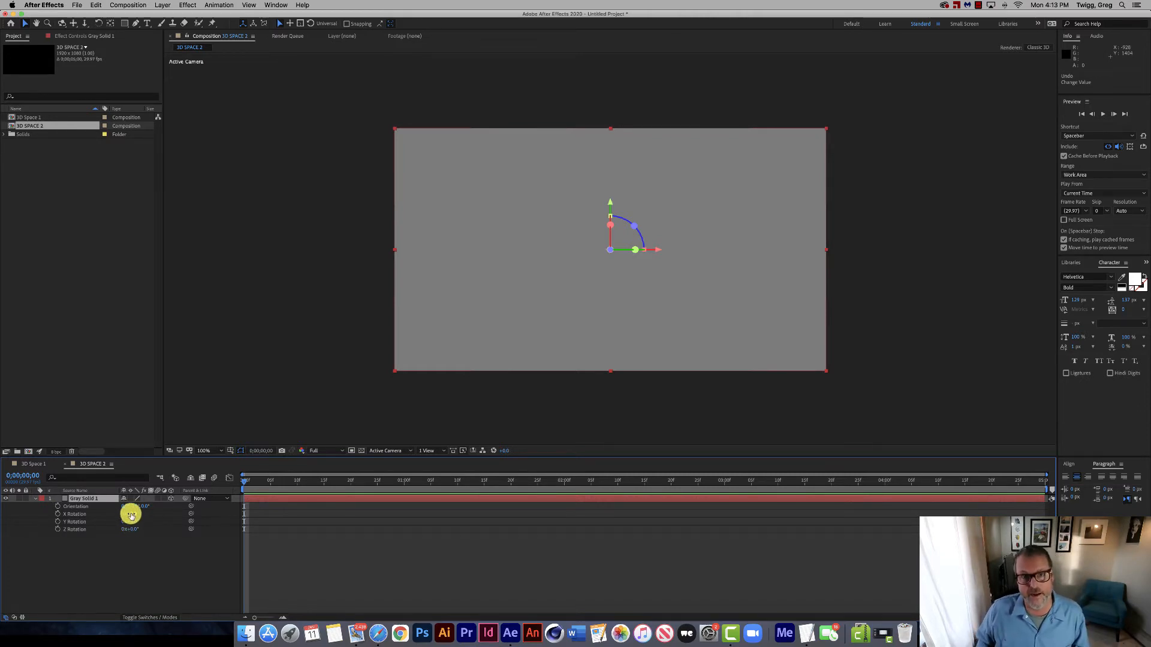
Set the gray solid's X Rotation to 90°
{"action": "left_click", "coordinate": [132, 515]}
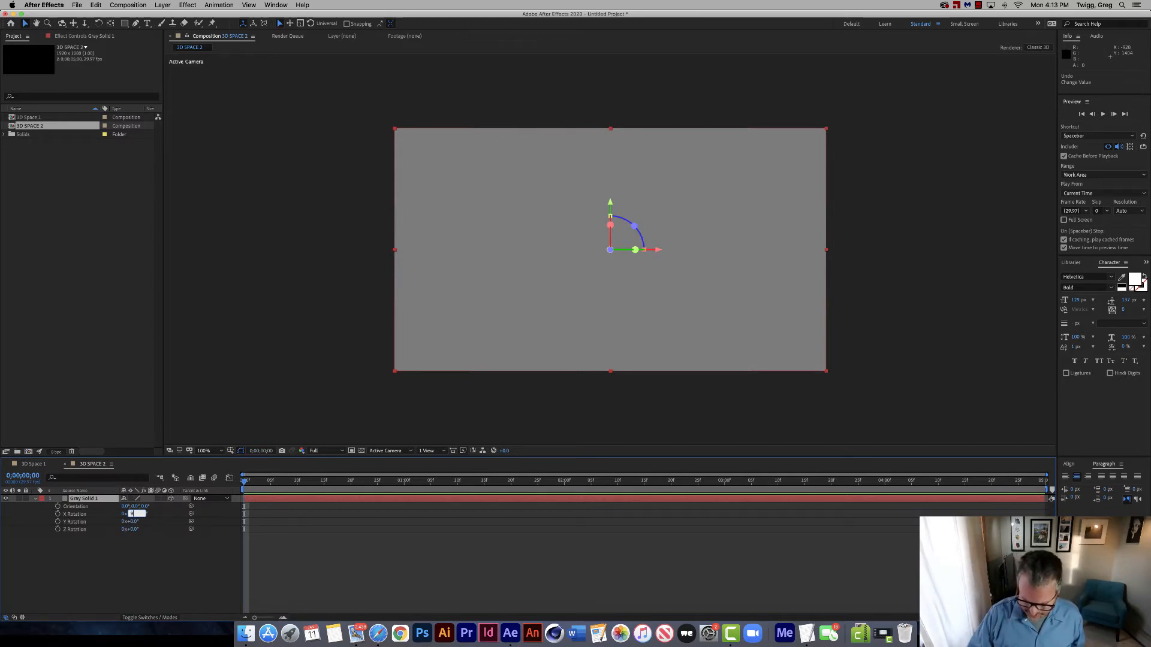
{"action": "type", "text": "90"}
{"action": "key", "text": "Return"}
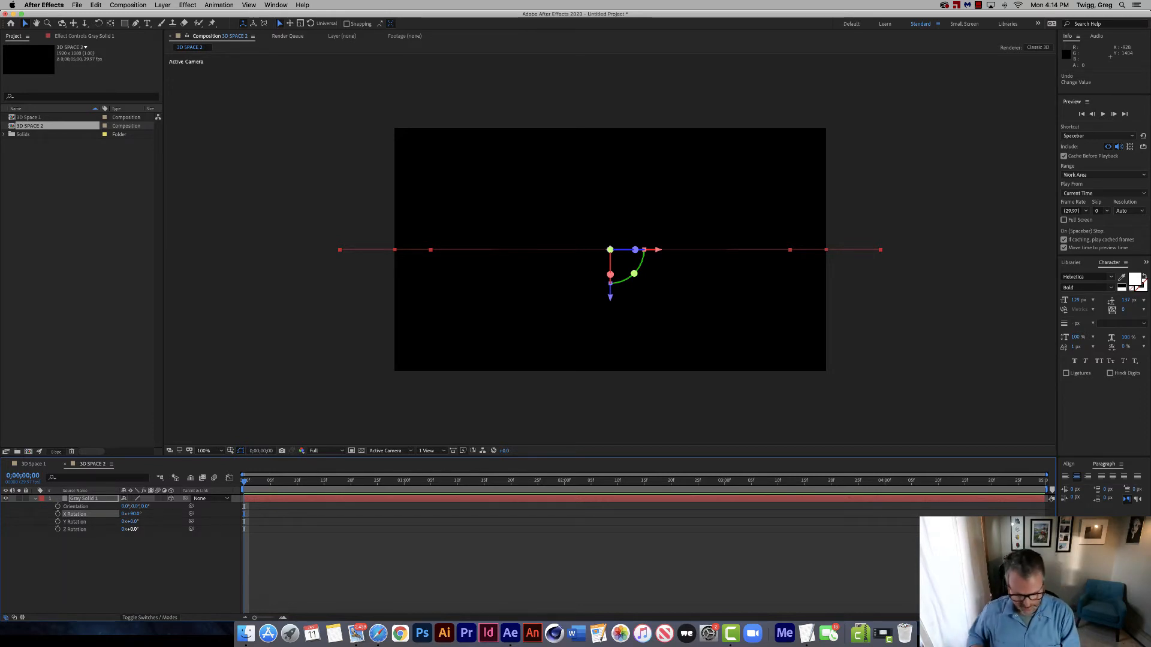
Lower the rotated gray solid to the composition's bottom edge by setting its Y position to 1080
{"action": "key", "text": "p"}
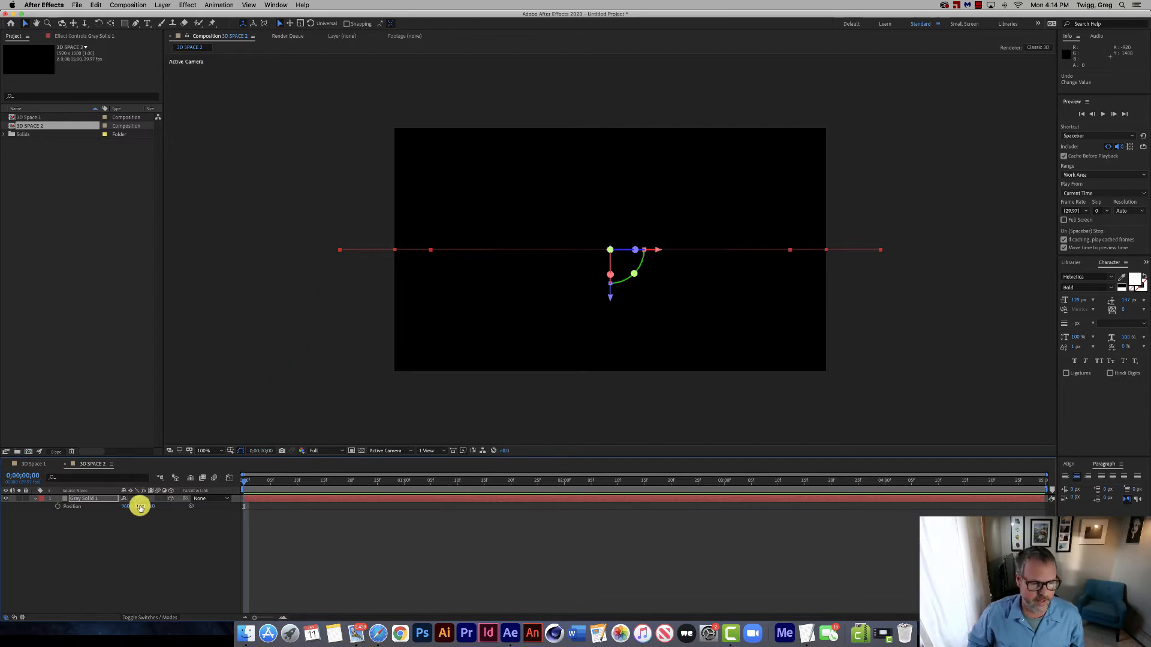
{"action": "left_click_drag", "start_coordinate": [140, 507], "coordinate": [233, 502]}
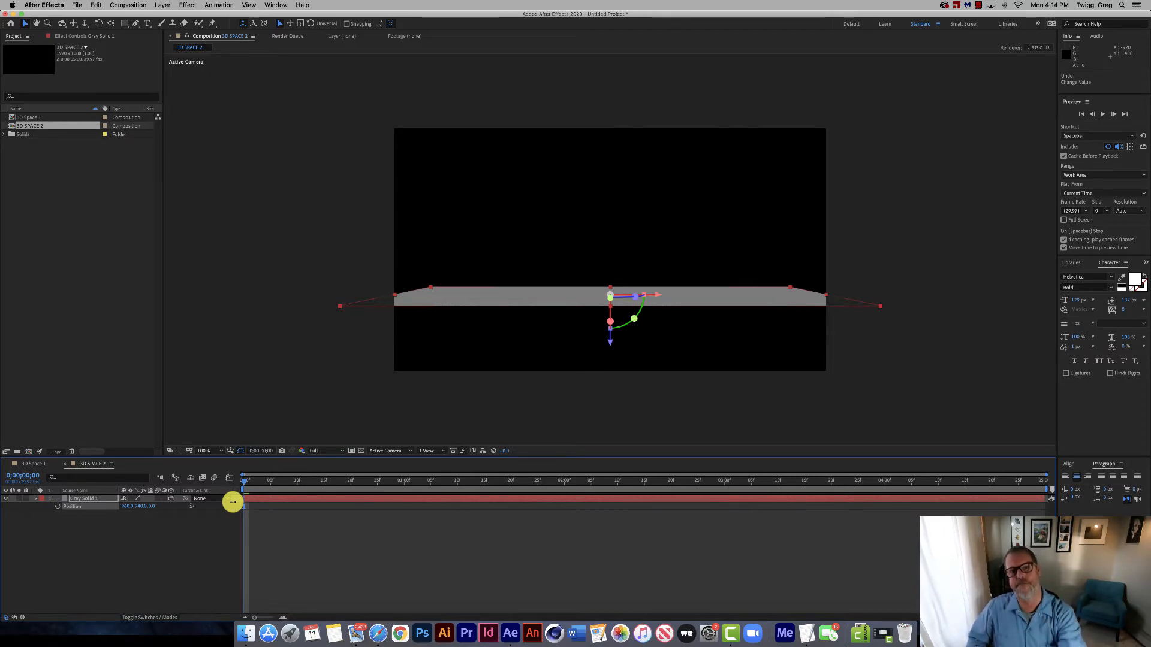
{"action": "left_click_drag", "start_coordinate": [233, 502], "coordinate": [275, 522]}
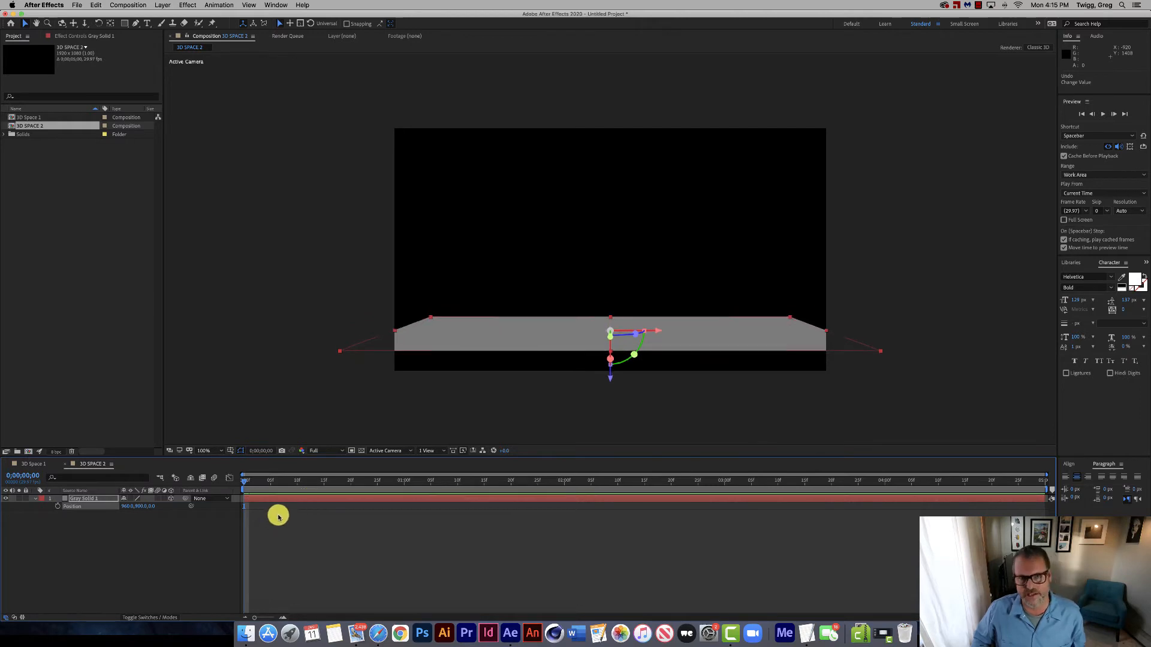
{"action": "left_click", "coordinate": [143, 506]}
{"action": "type", "text": "1080"}
{"action": "key", "text": "Return"}
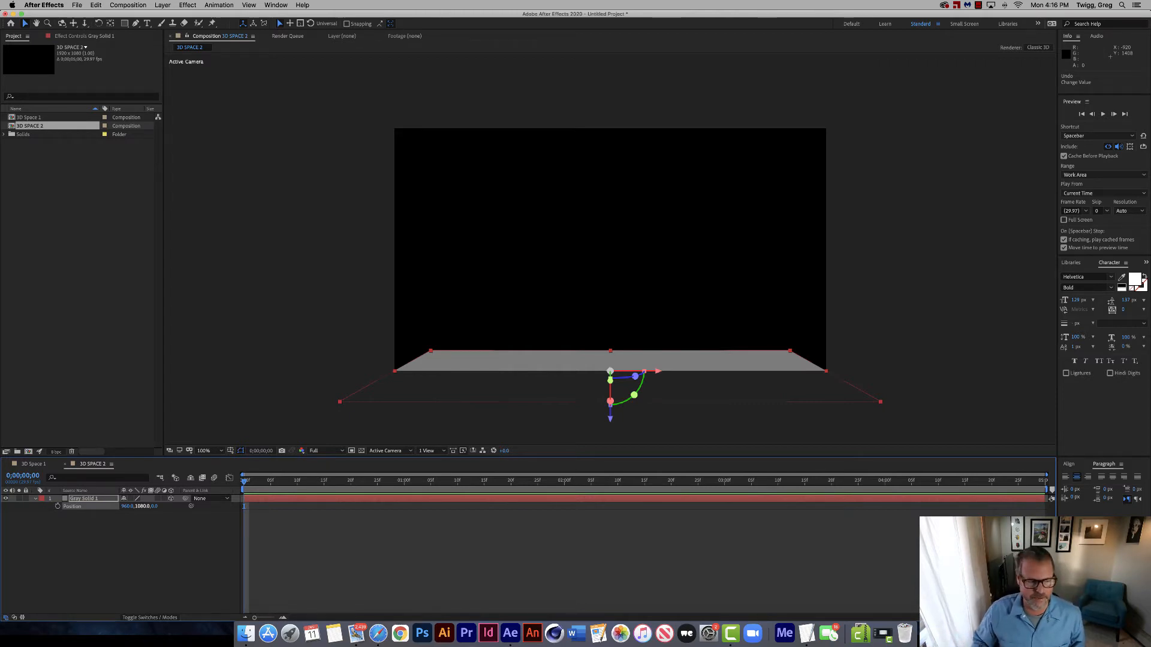
Set the Y value of the gray solid's anchor point to 0
{"action": "key", "text": "a"}
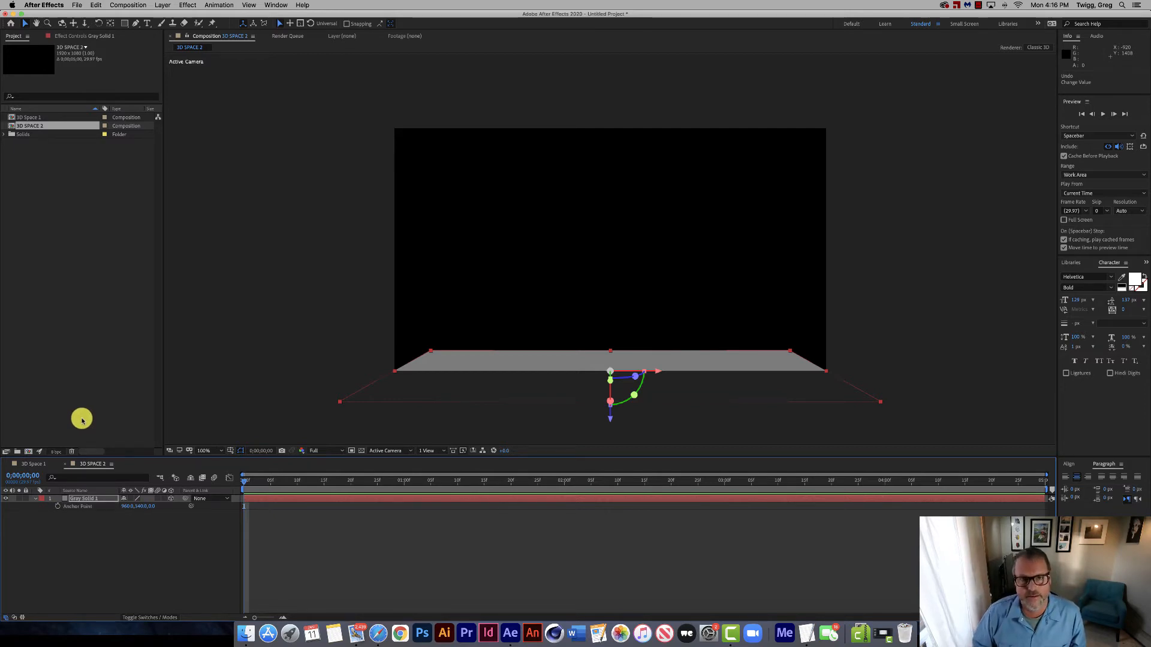
{"action": "left_click", "coordinate": [36, 498]}
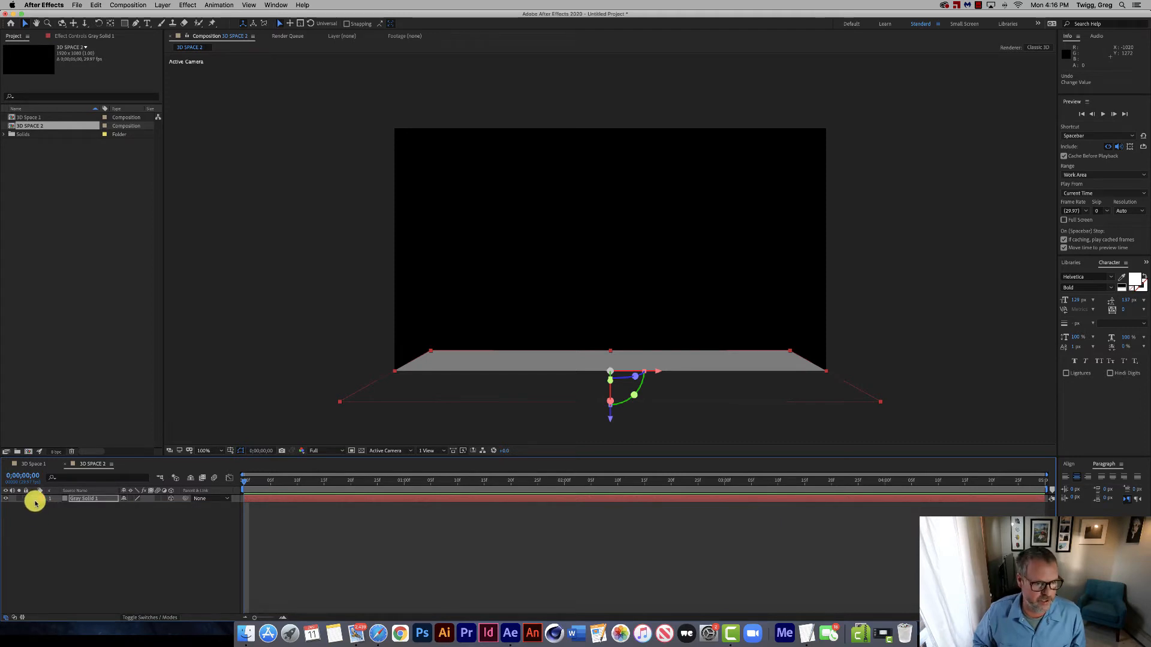
{"action": "left_click", "coordinate": [35, 499]}
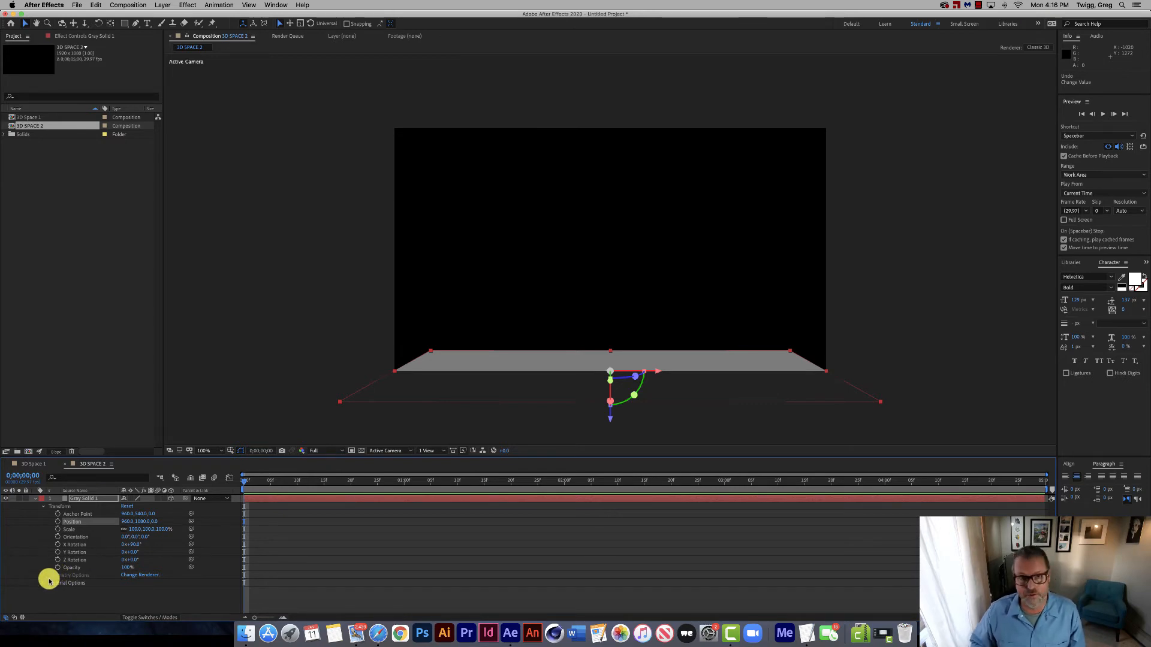
{"action": "key", "text": "a"}
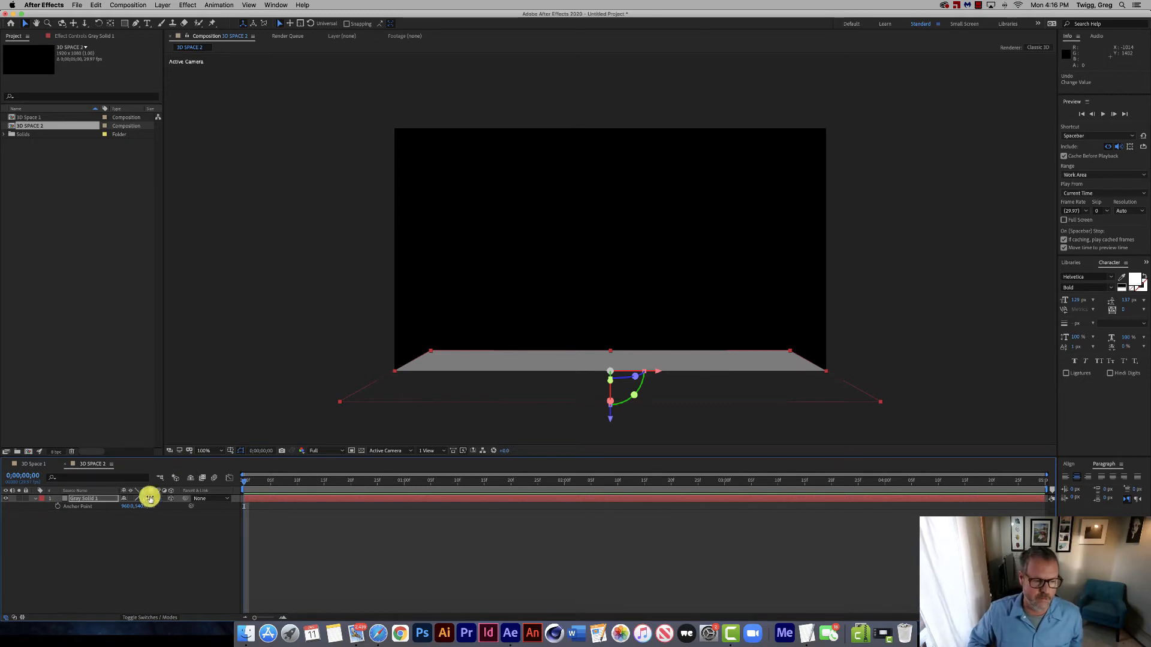
{"action": "mouse_move", "coordinate": [139, 505]}
{"action": "left_mouse_down"}
{"action": "mouse_move", "coordinate": [388, 479]}
{"action": "mouse_move", "coordinate": [5, 526]}
{"action": "mouse_move", "coordinate": [136, 503]}
{"action": "left_mouse_up"}
{"action": "left_click", "coordinate": [140, 506]}
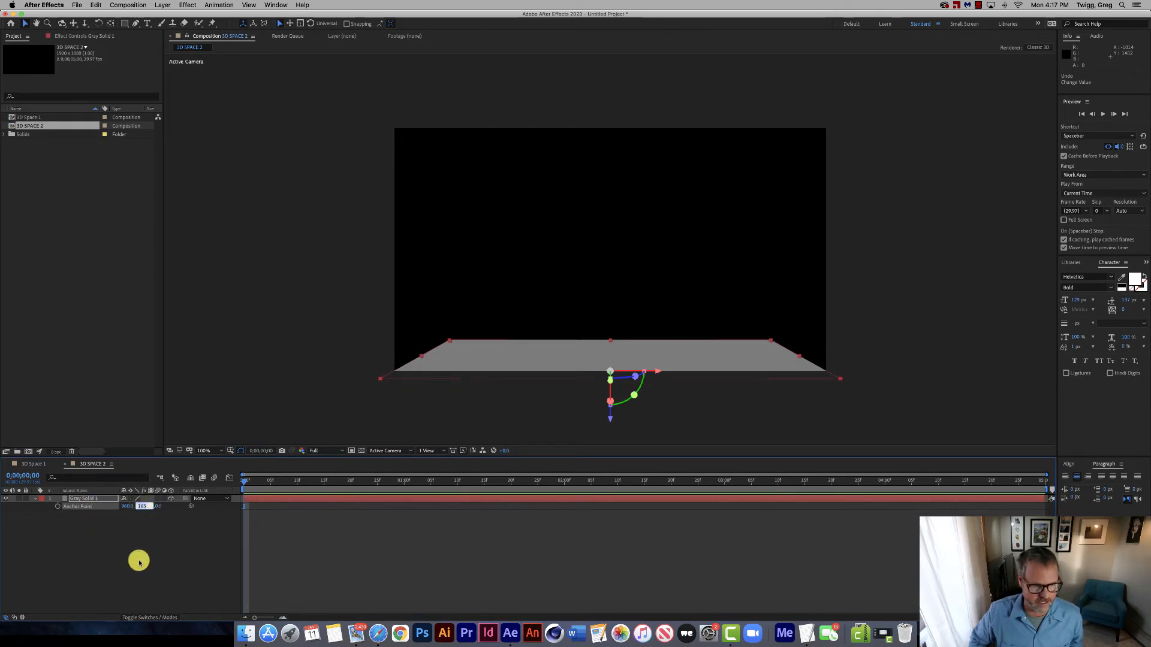
{"action": "type", "text": "0"}
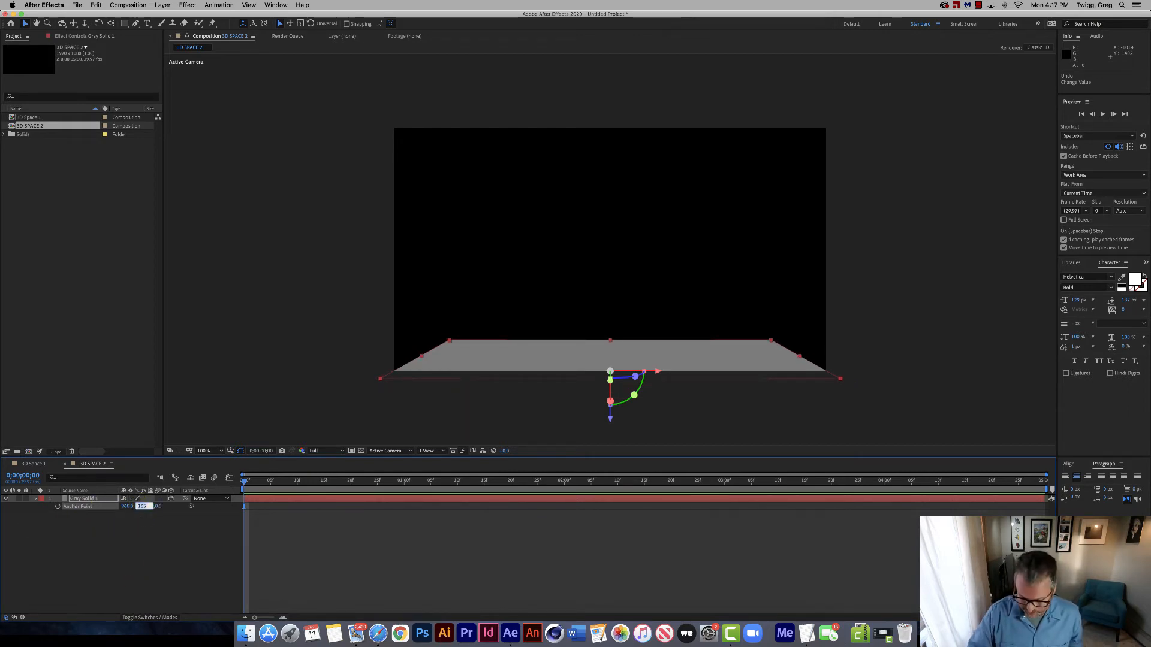
{"action": "key", "text": "Return"}
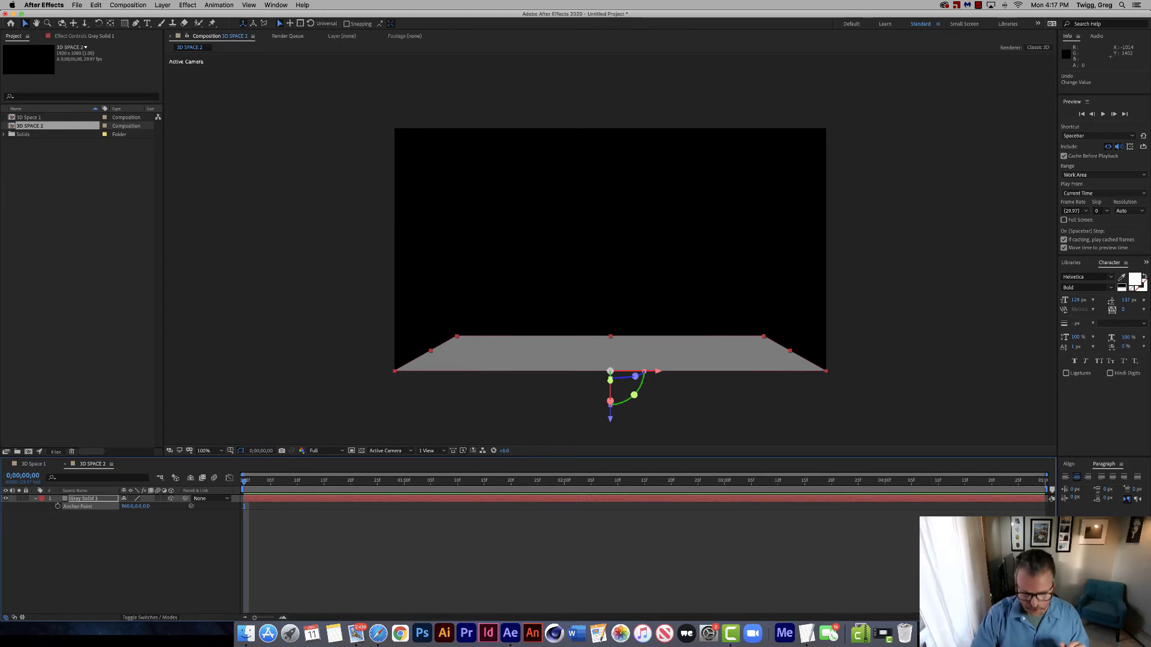
Delete the gray floor layer and create a fresh 1920 x 1080 gray solid in its place
{"action": "key", "text": "Delete"}
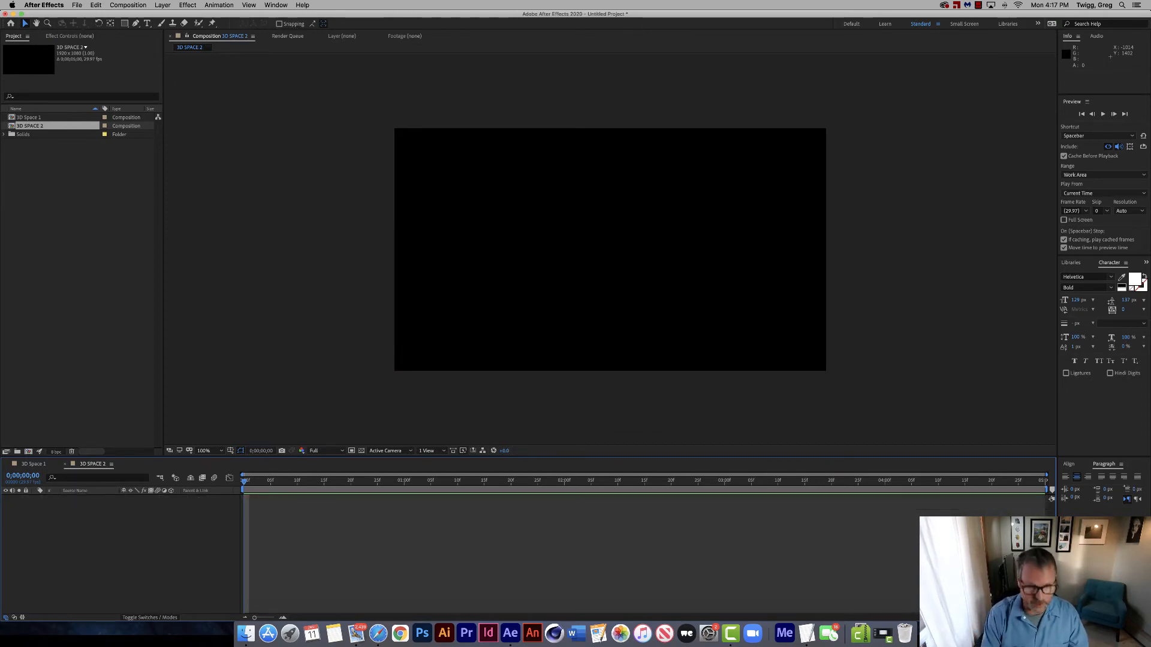
{"action": "key", "text": "super+y"}
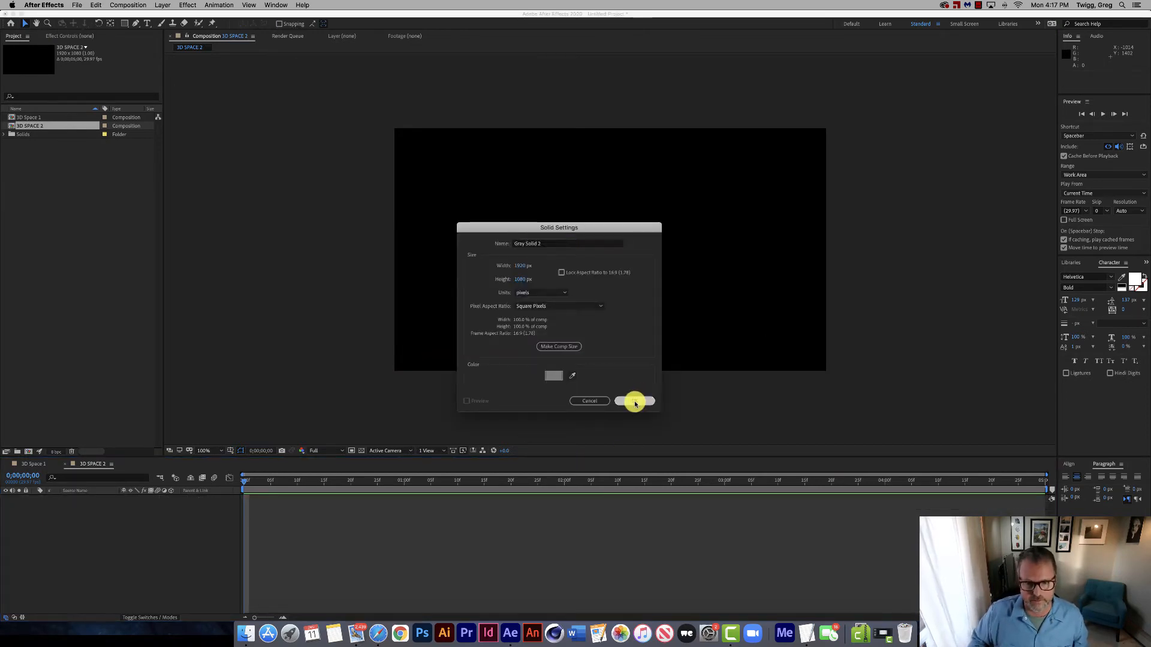
{"action": "left_click", "coordinate": [634, 400]}
Set the Y value of the new gray solid's anchor point to 0
{"action": "key", "text": "a"}
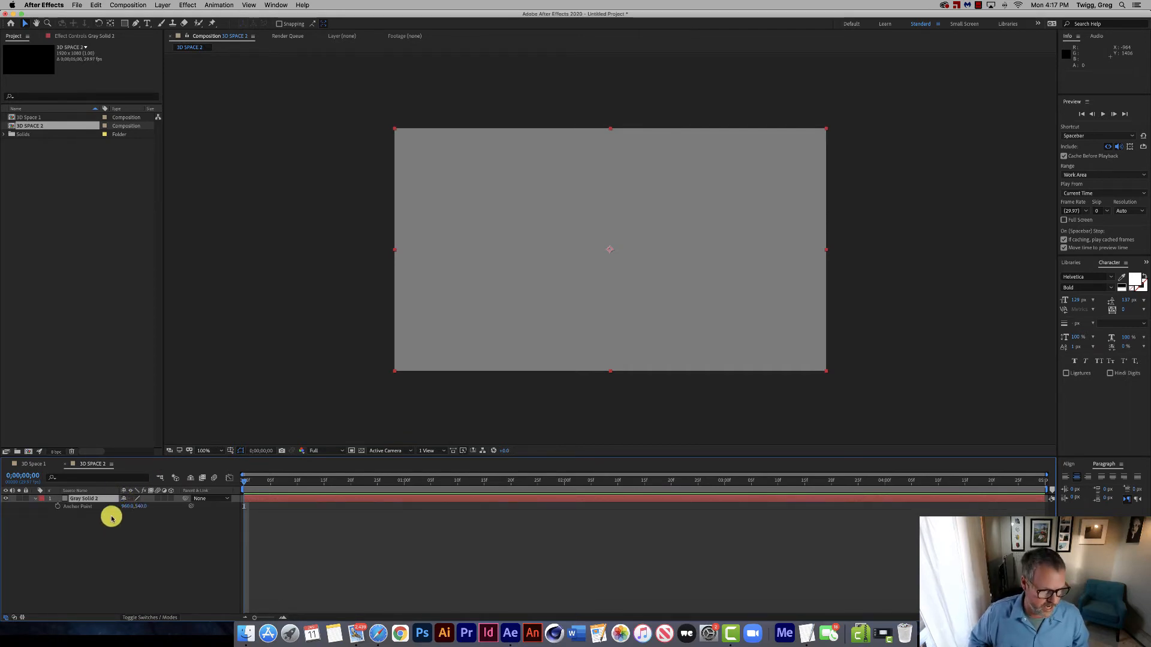
{"action": "left_click", "coordinate": [145, 506]}
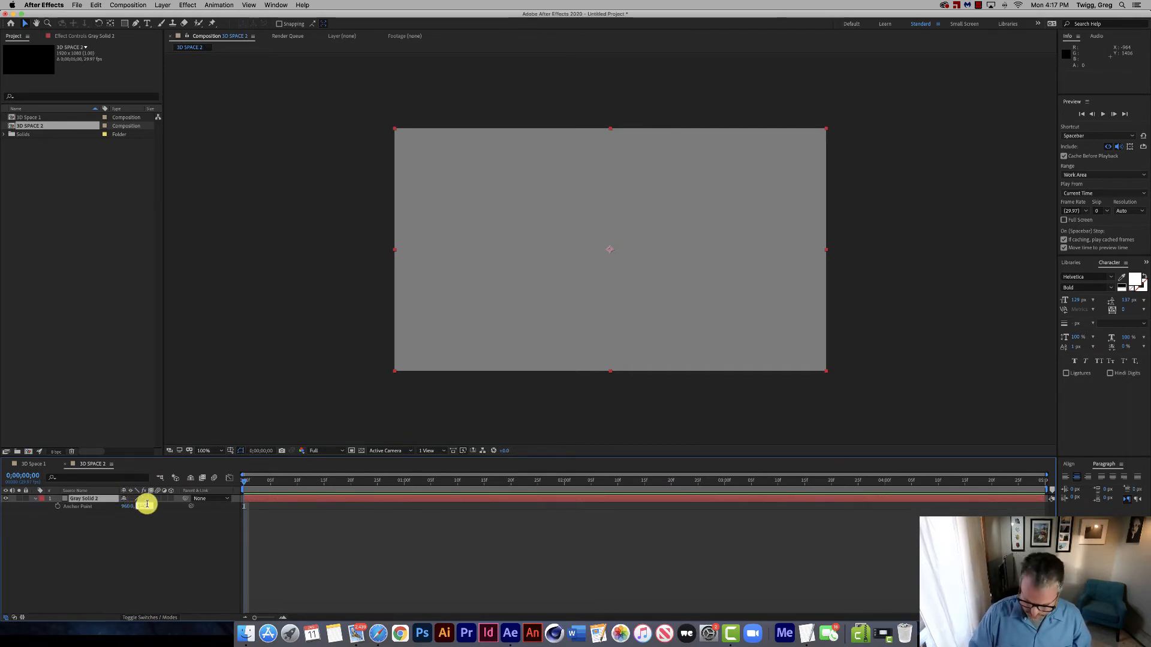
{"action": "type", "text": "0"}
{"action": "key", "text": "Return"}
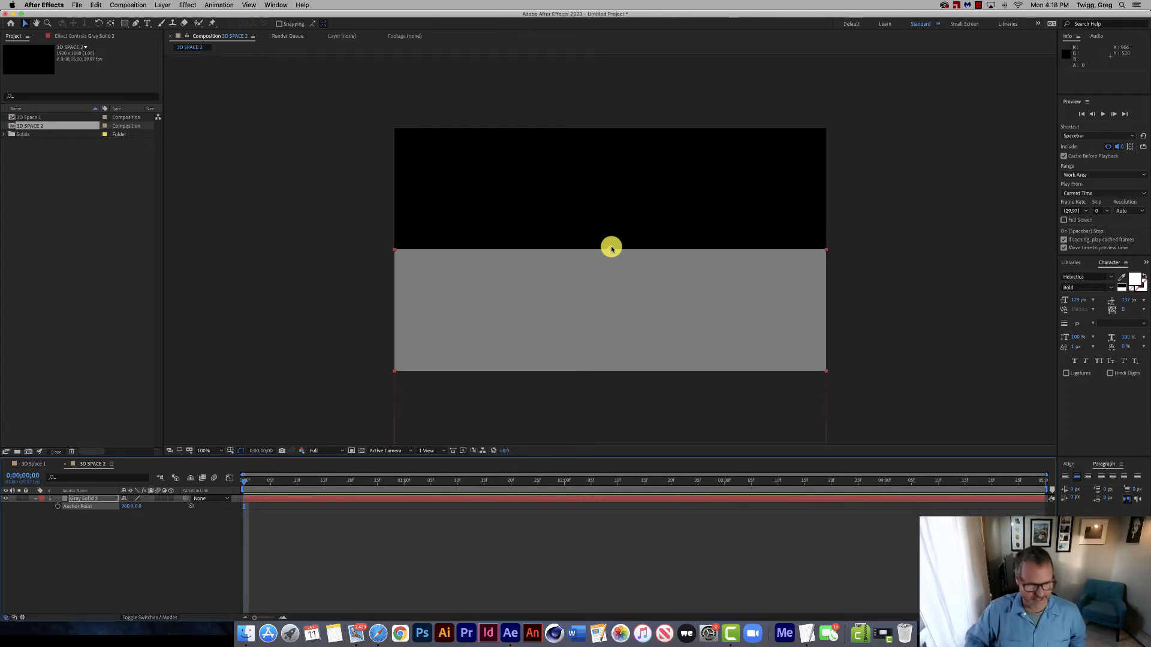
Make the gray solid a 3D layer and set its X Rotation to 90°
{"action": "key", "text": "shift+p"}
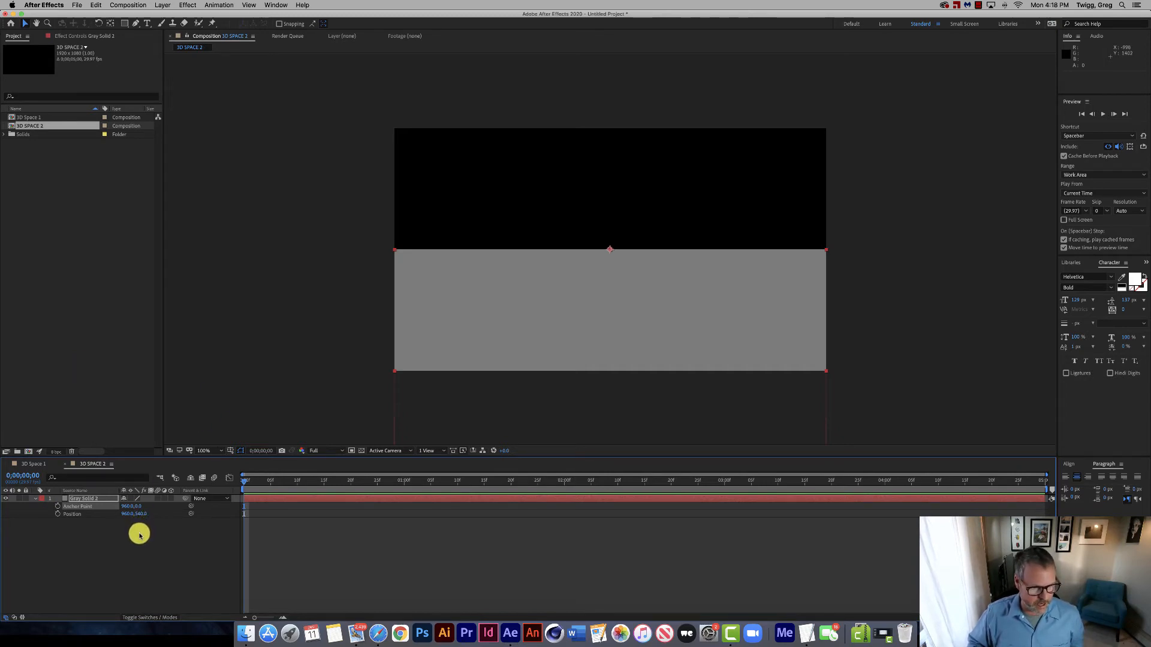
{"action": "left_click", "coordinate": [171, 499]}
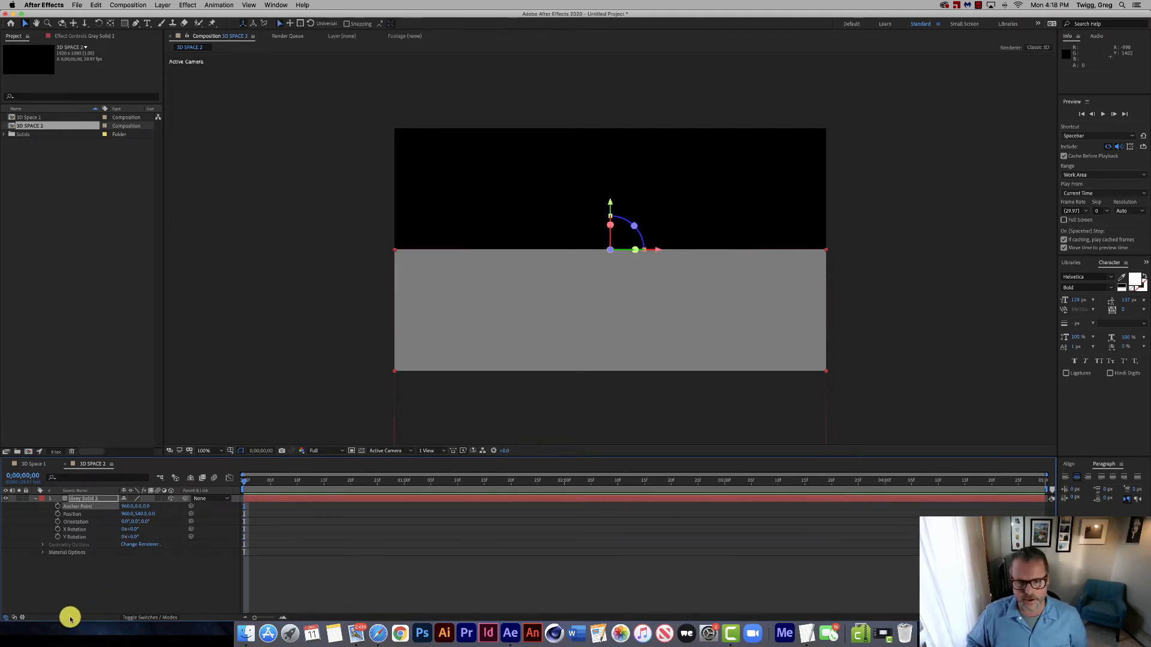
{"action": "left_click", "coordinate": [133, 530]}
{"action": "type", "text": "90"}
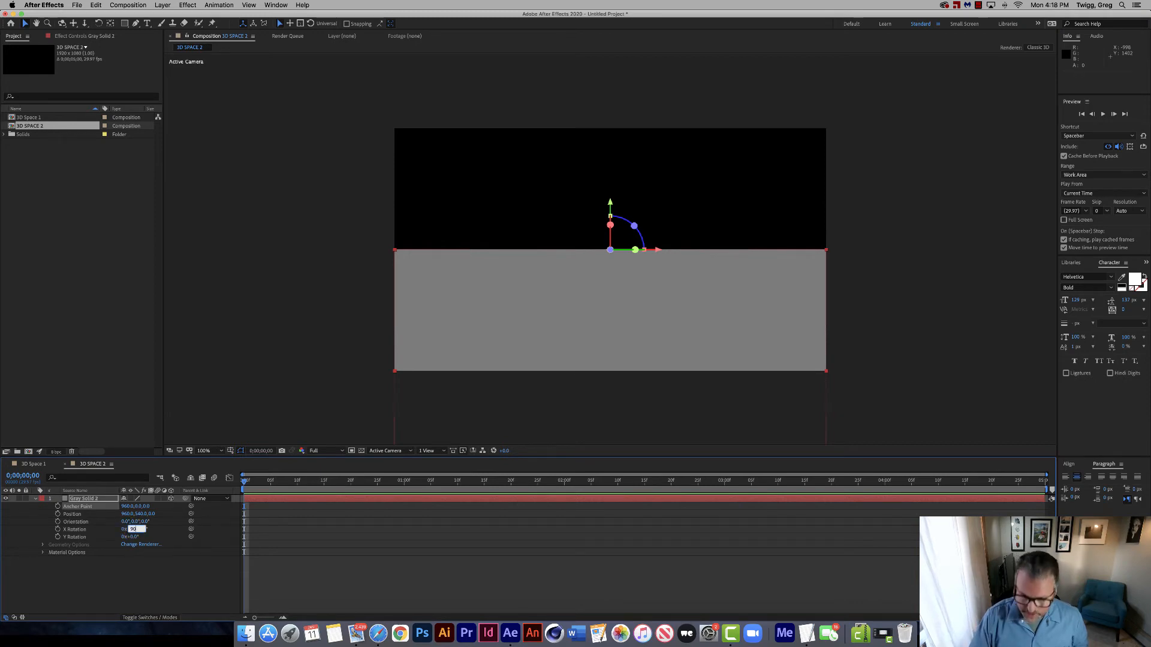
{"action": "key", "text": "Return"}
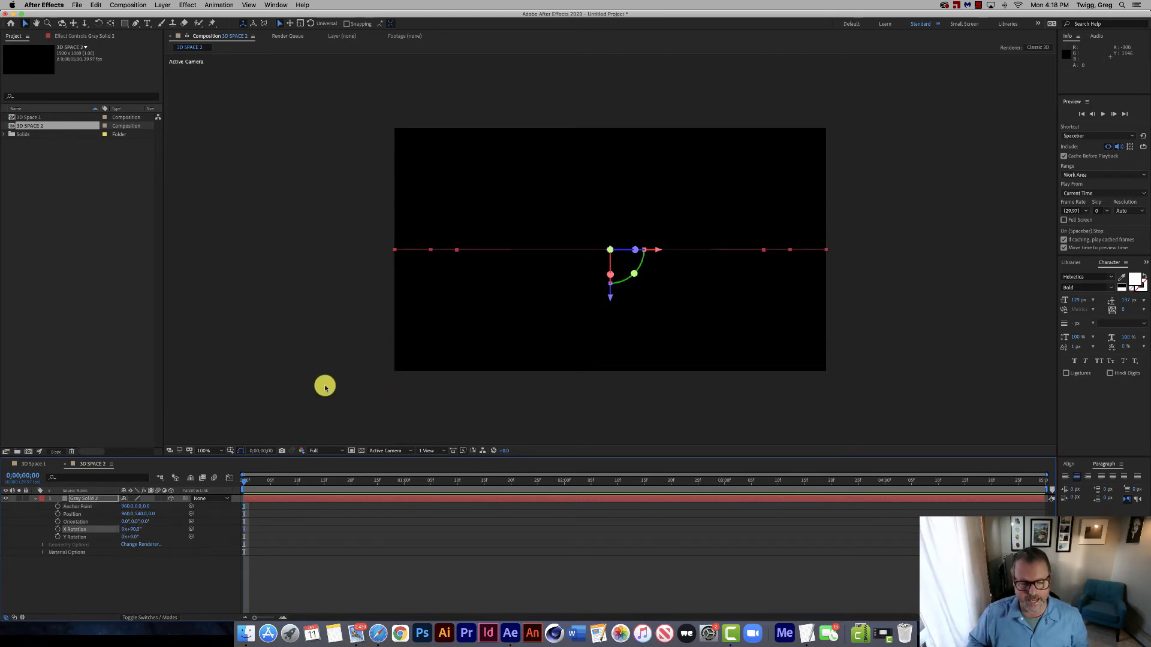
Set the gray solid's Y position to 1080 so it lies along the composition's lower edge as a floor
{"action": "left_click", "coordinate": [140, 514]}
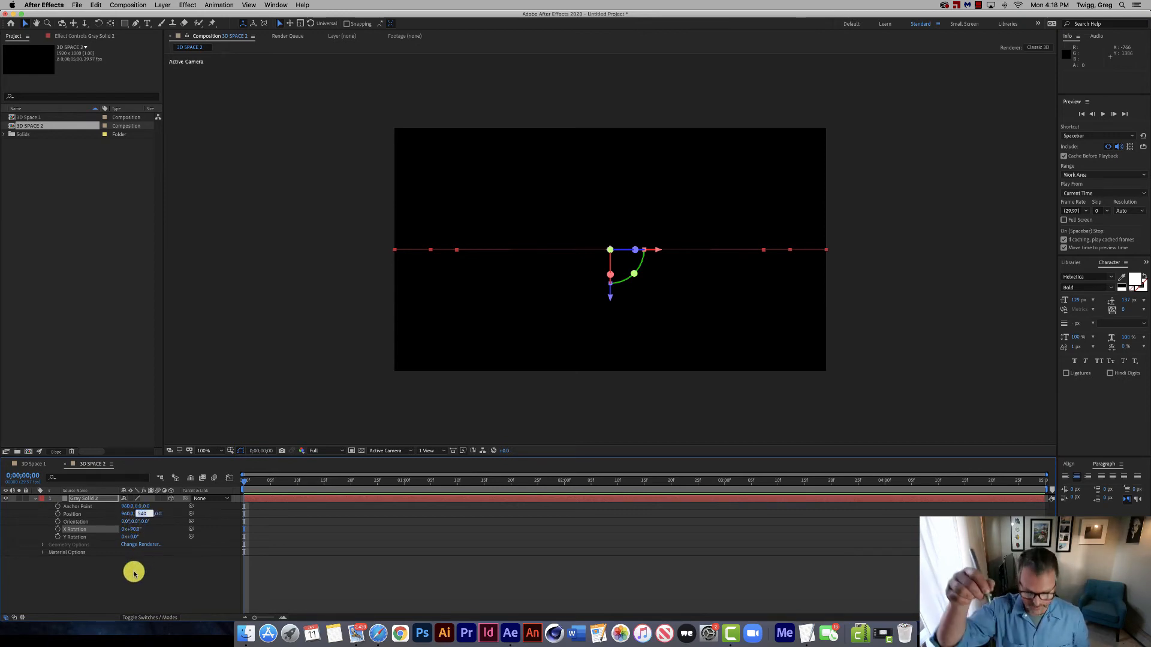
{"action": "type", "text": "1080"}
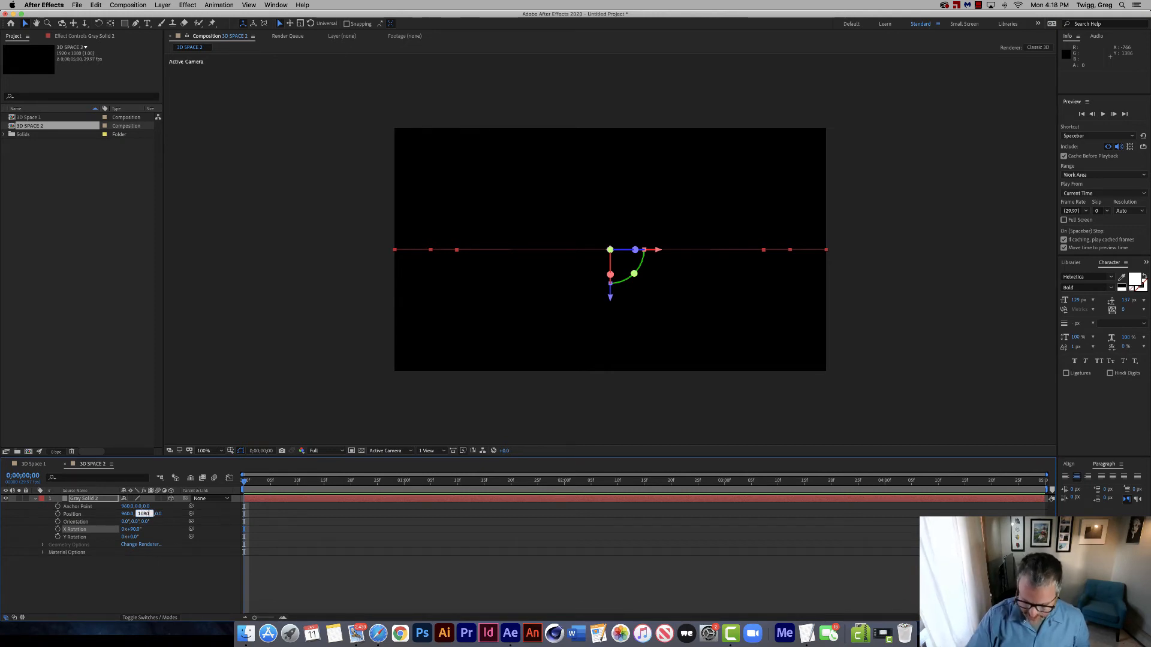
{"action": "key", "text": "Return"}
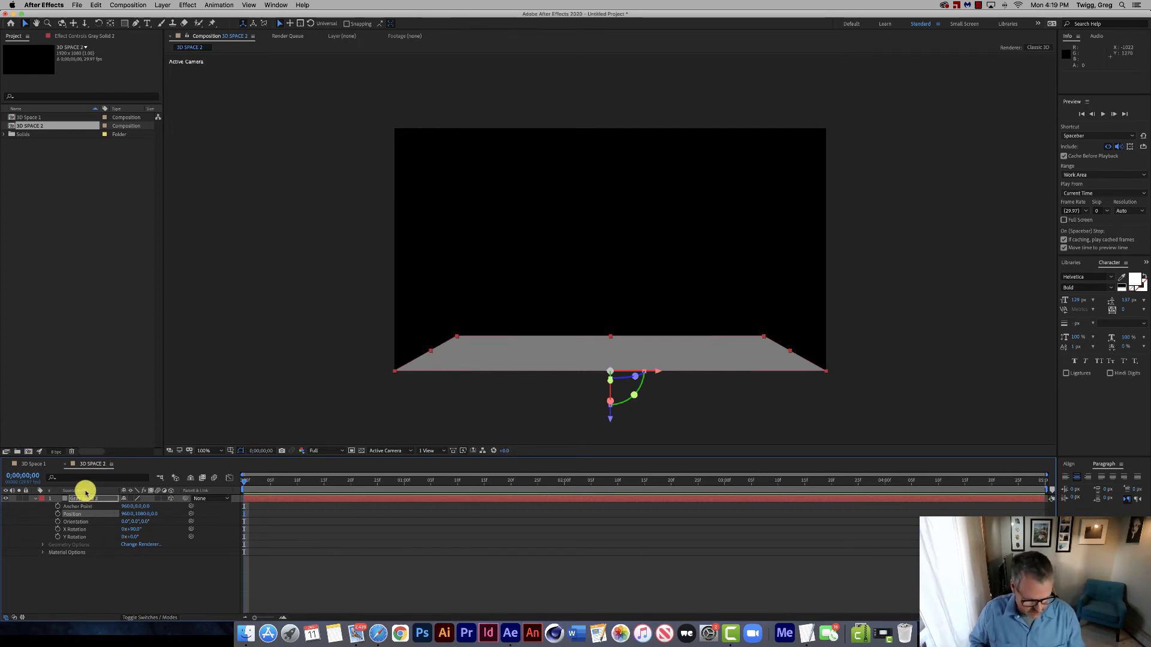
Stretch the gray floor with unlinked scale values of about 154% in X and 1933% in Y, and deselect it
{"action": "key", "text": "shift+s"}
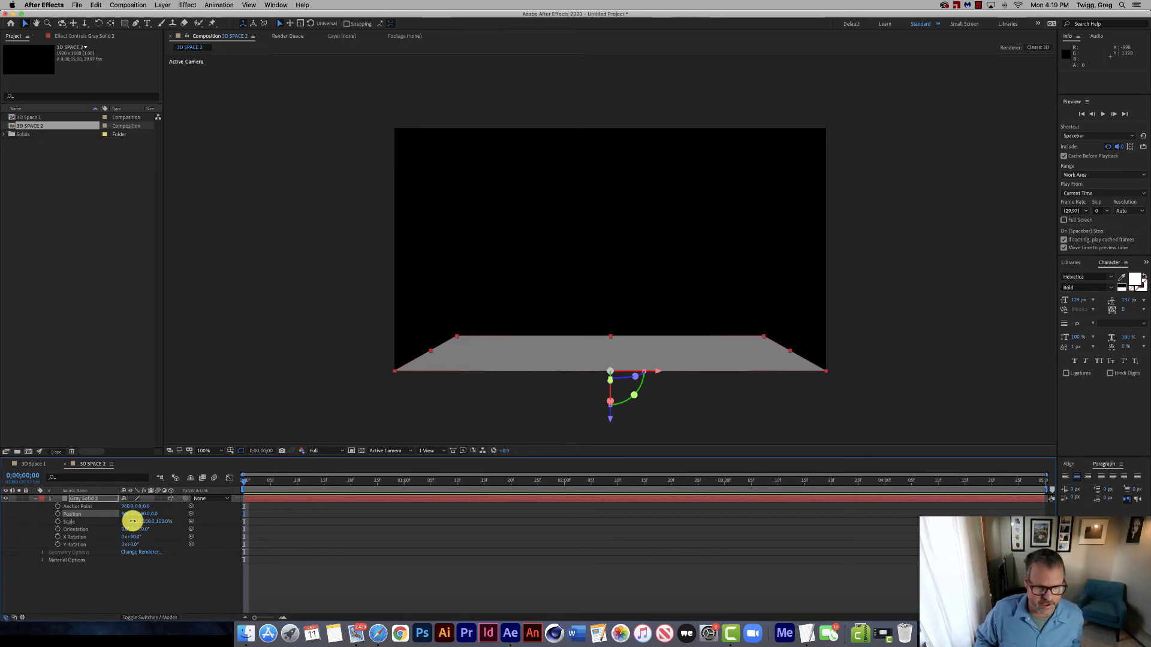
{"action": "mouse_move", "coordinate": [131, 521]}
{"action": "left_mouse_down"}
{"action": "mouse_move", "coordinate": [145, 519]}
{"action": "mouse_move", "coordinate": [120, 514]}
{"action": "mouse_move", "coordinate": [149, 514]}
{"action": "left_mouse_up"}
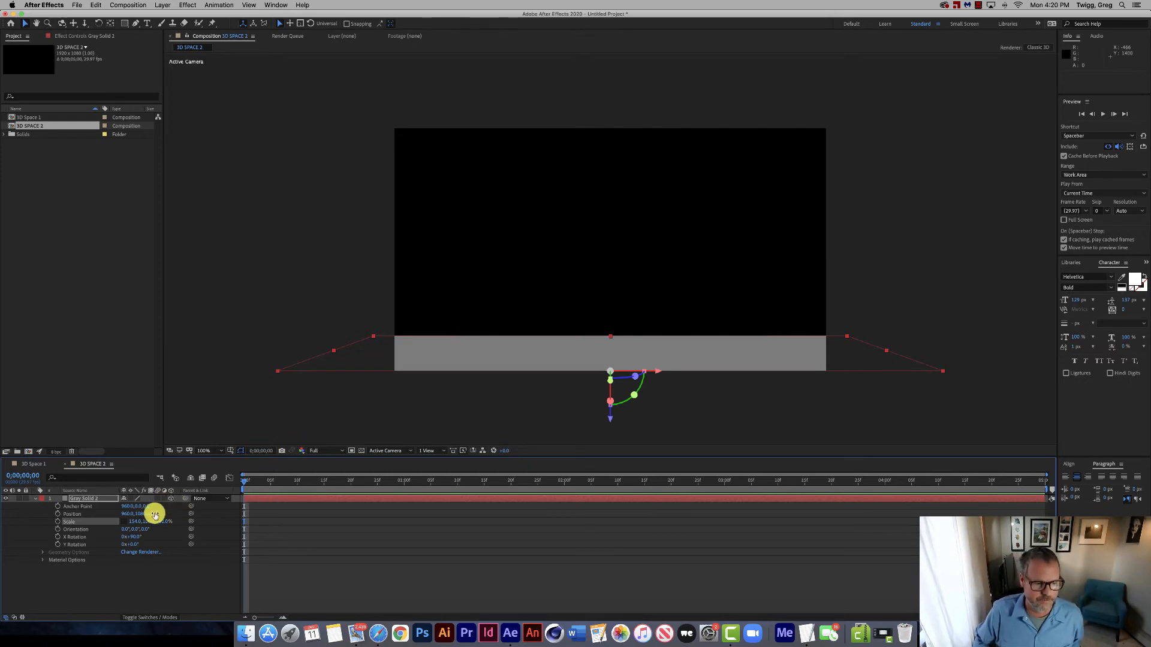
{"action": "left_click_drag", "start_coordinate": [147, 524], "coordinate": [193, 508]}
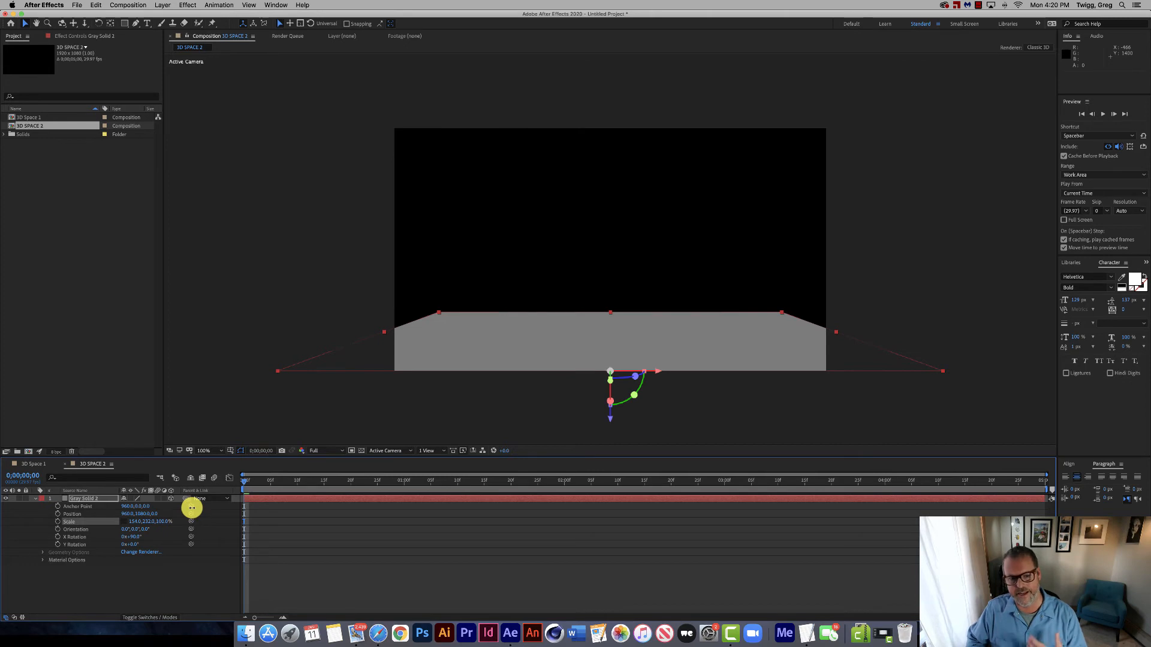
{"action": "left_click_drag", "start_coordinate": [192, 507], "coordinate": [220, 504]}
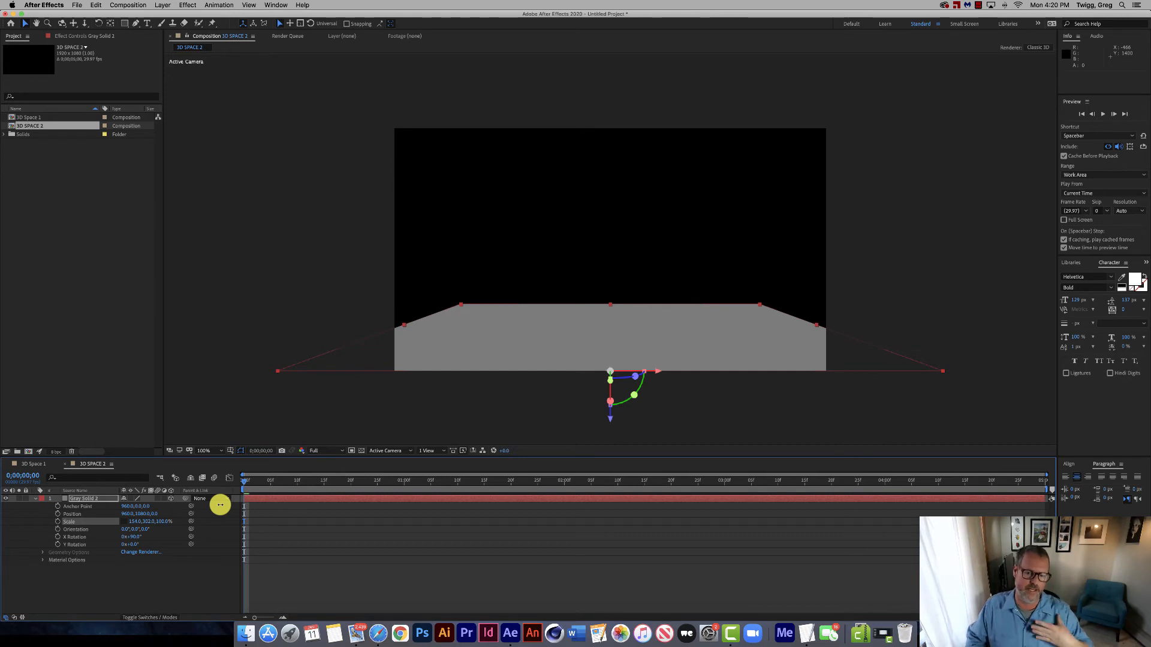
{"action": "left_click_drag", "start_coordinate": [220, 504], "coordinate": [220, 509]}
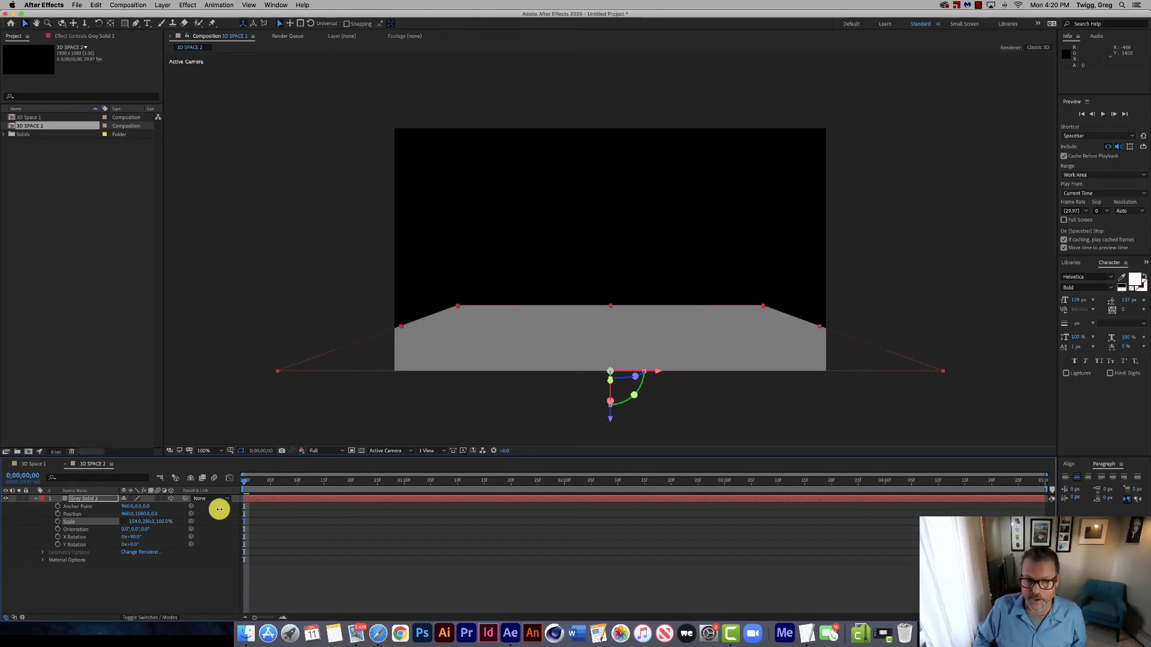
{"action": "left_click_drag", "start_coordinate": [219, 509], "coordinate": [830, 499]}
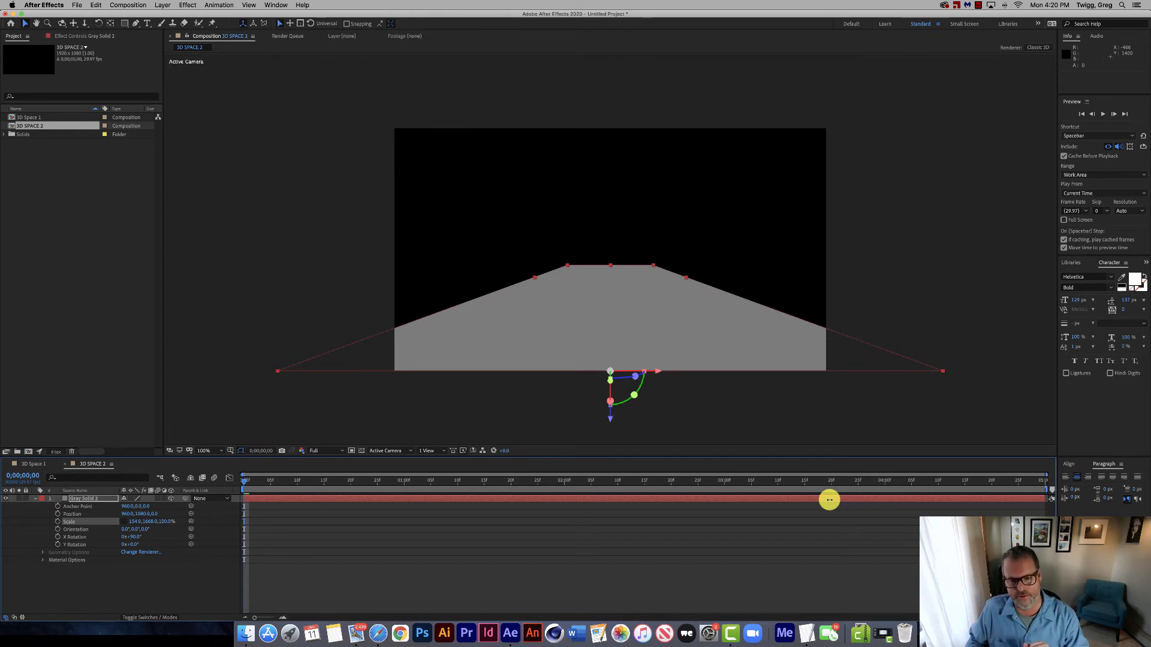
{"action": "left_click_drag", "start_coordinate": [829, 500], "coordinate": [931, 498]}
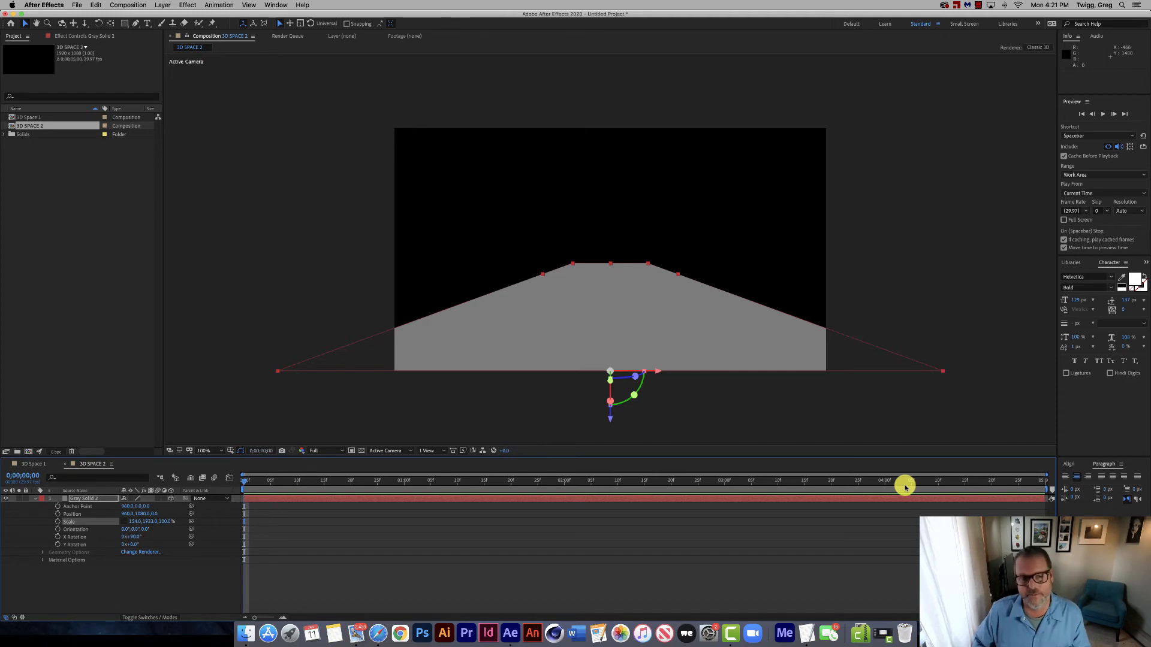
{"action": "left_click", "coordinate": [255, 321]}
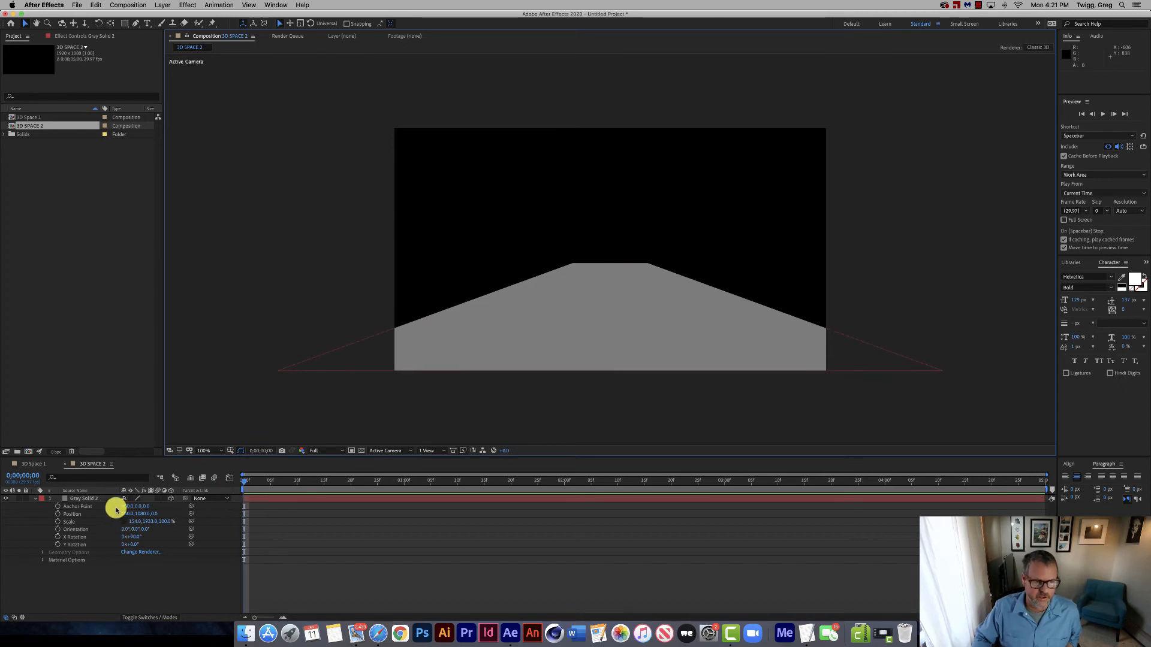
Try widening the gray floor to an X scale of about 900%, and undo the change
{"action": "left_click", "coordinate": [87, 499]}
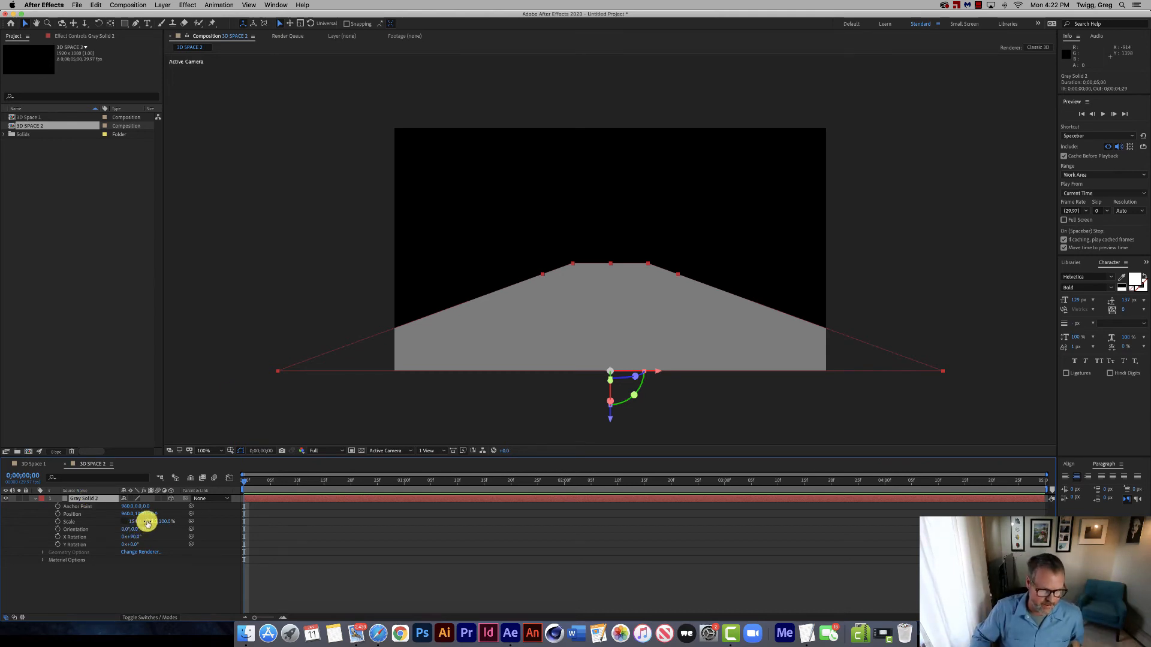
{"action": "left_click_drag", "start_coordinate": [141, 525], "coordinate": [443, 488]}
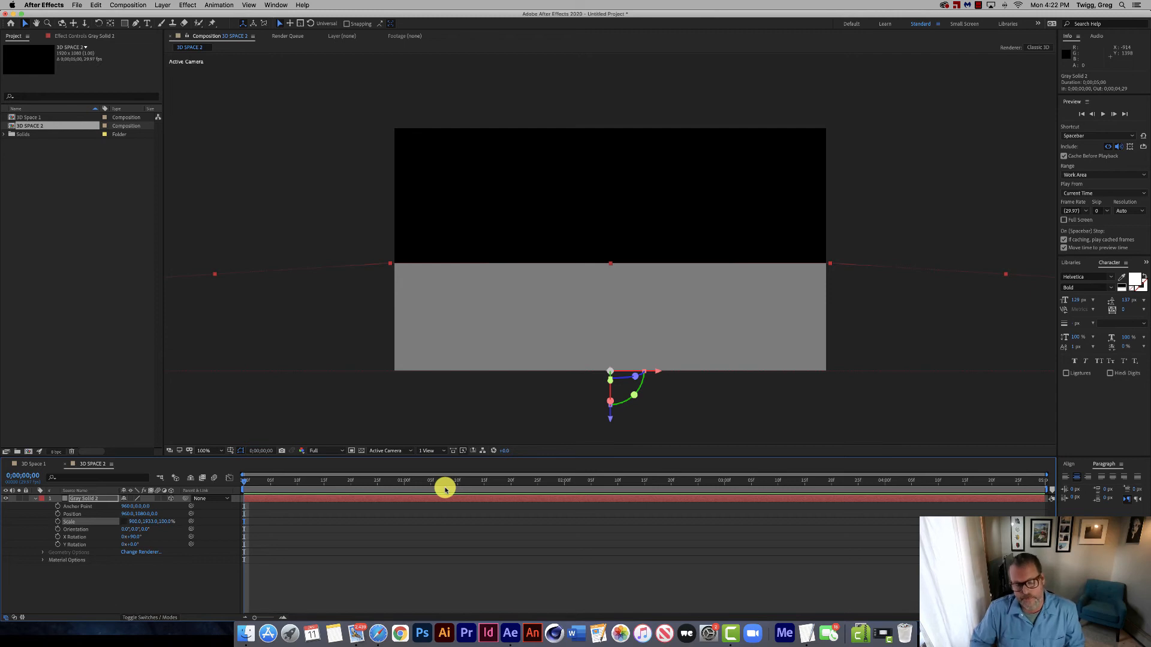
{"action": "key", "text": "super+z"}
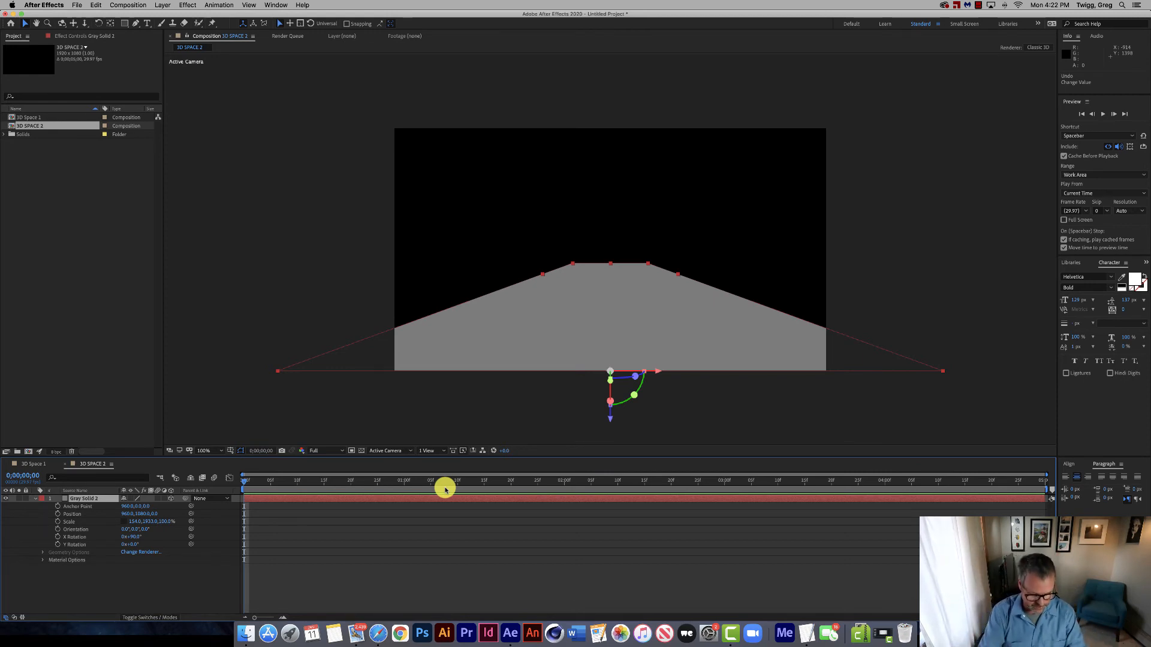
Create a 1920 x 1080 solid in a muted gray-red color
{"action": "key", "text": "super+y"}
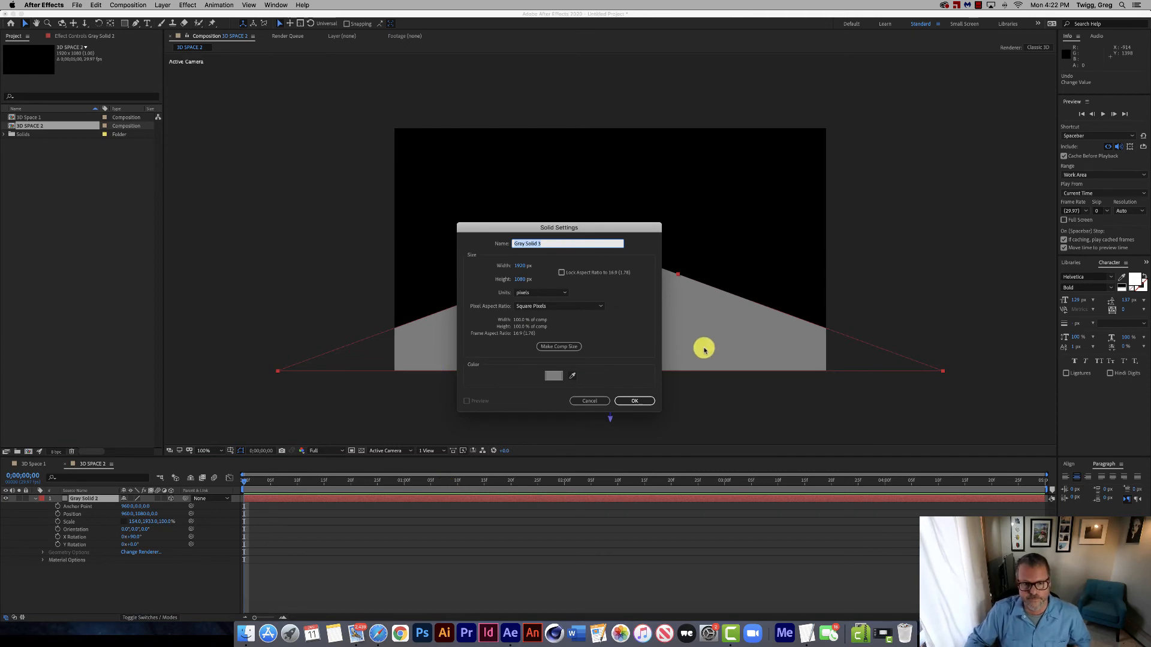
{"action": "left_click", "coordinate": [552, 377]}
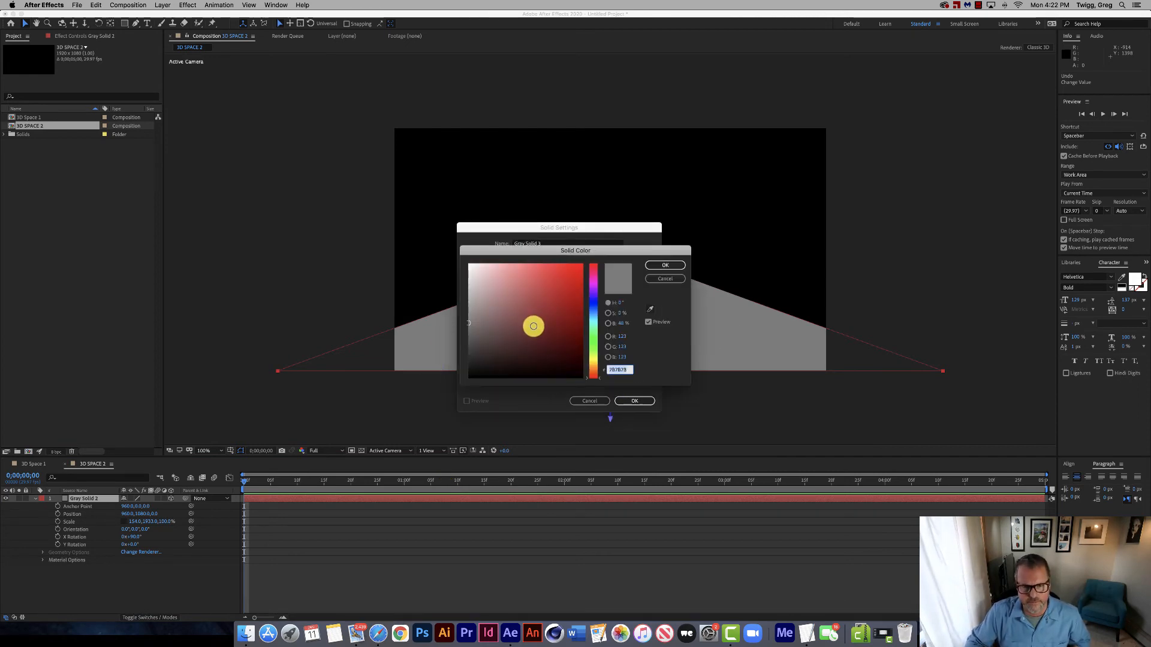
{"action": "left_click", "coordinate": [489, 320]}
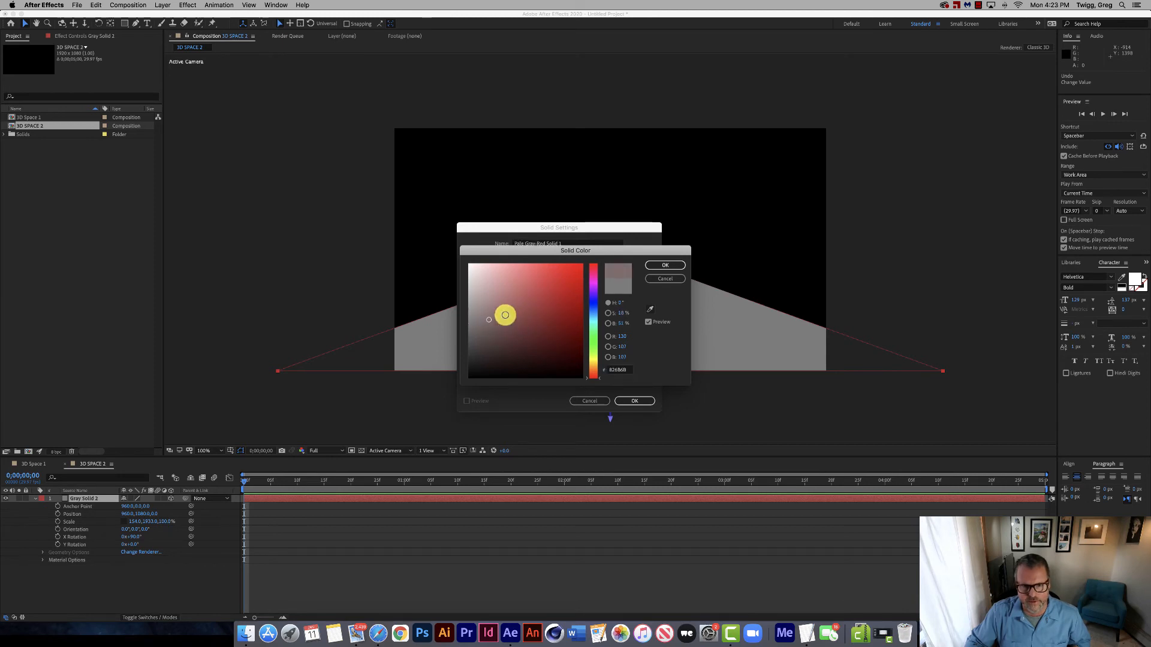
{"action": "left_click", "coordinate": [659, 265]}
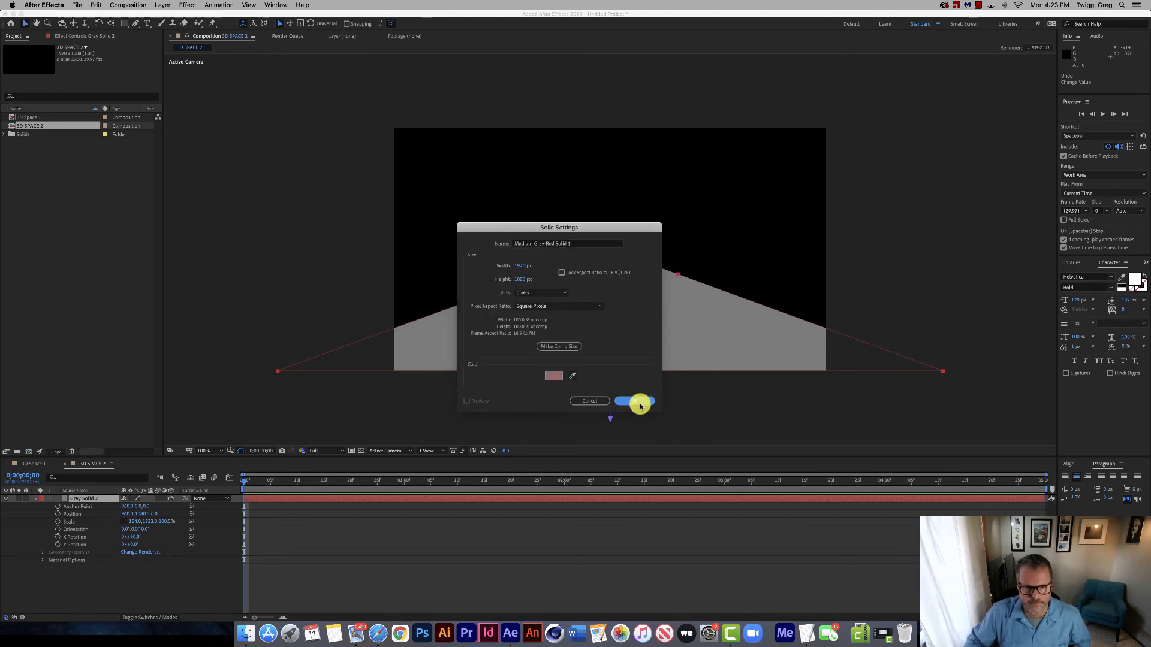
{"action": "left_click", "coordinate": [638, 401]}
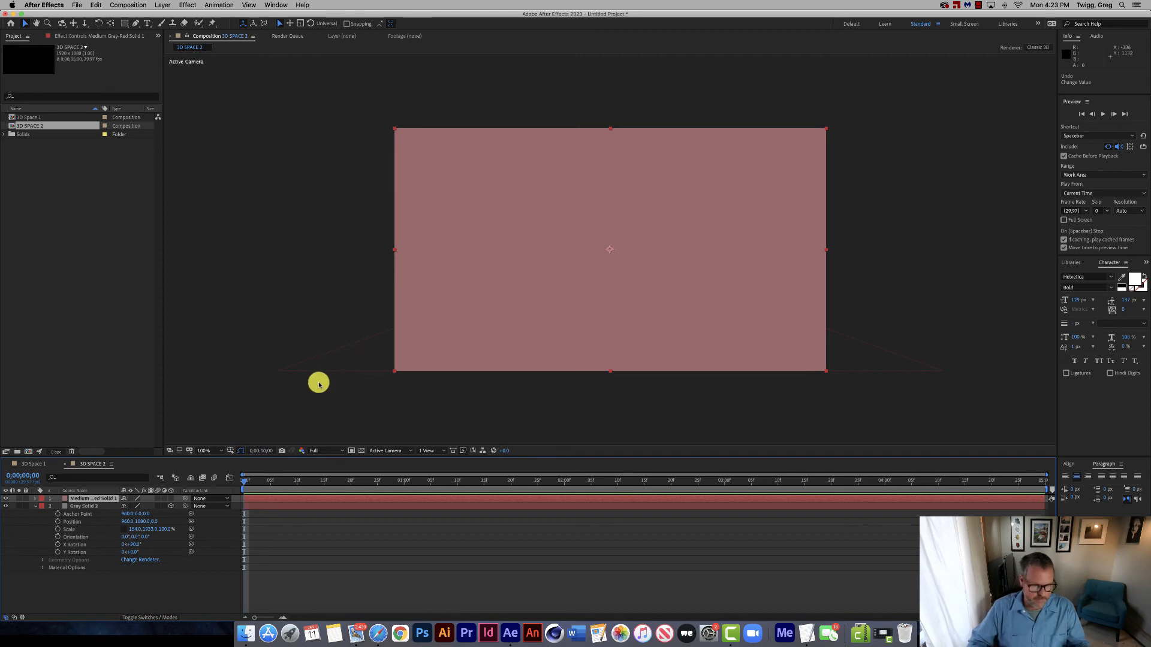
Make the gray-red solid a 3D layer and set its anchor point's X value to 0
{"action": "left_click", "coordinate": [172, 498]}
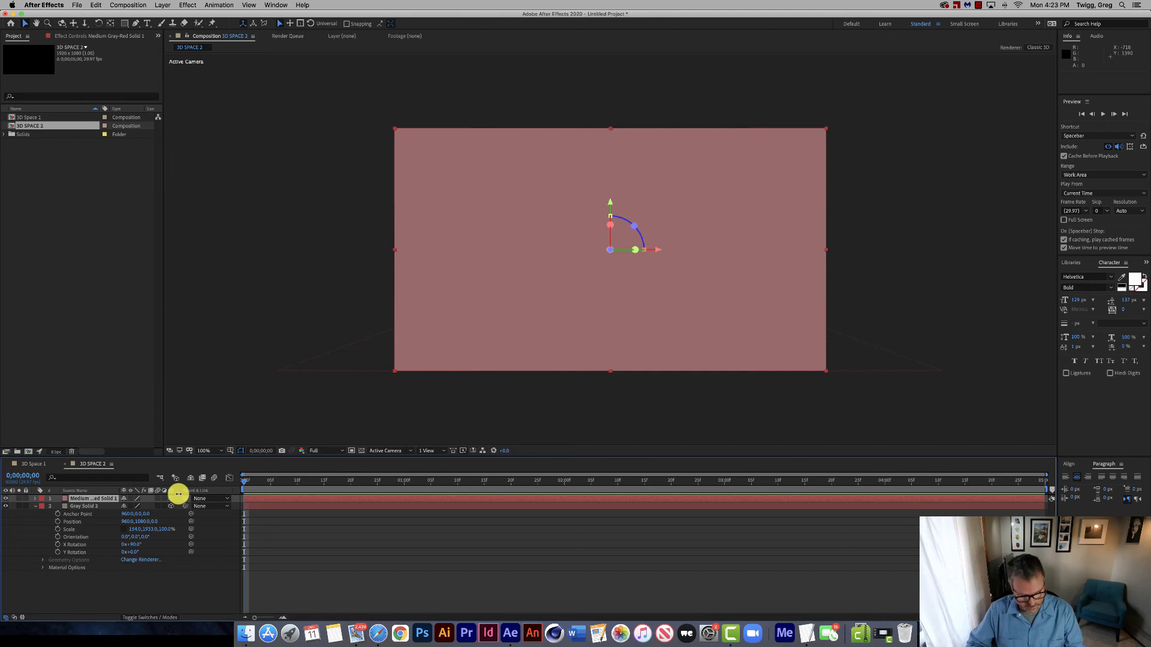
{"action": "key", "text": "a"}
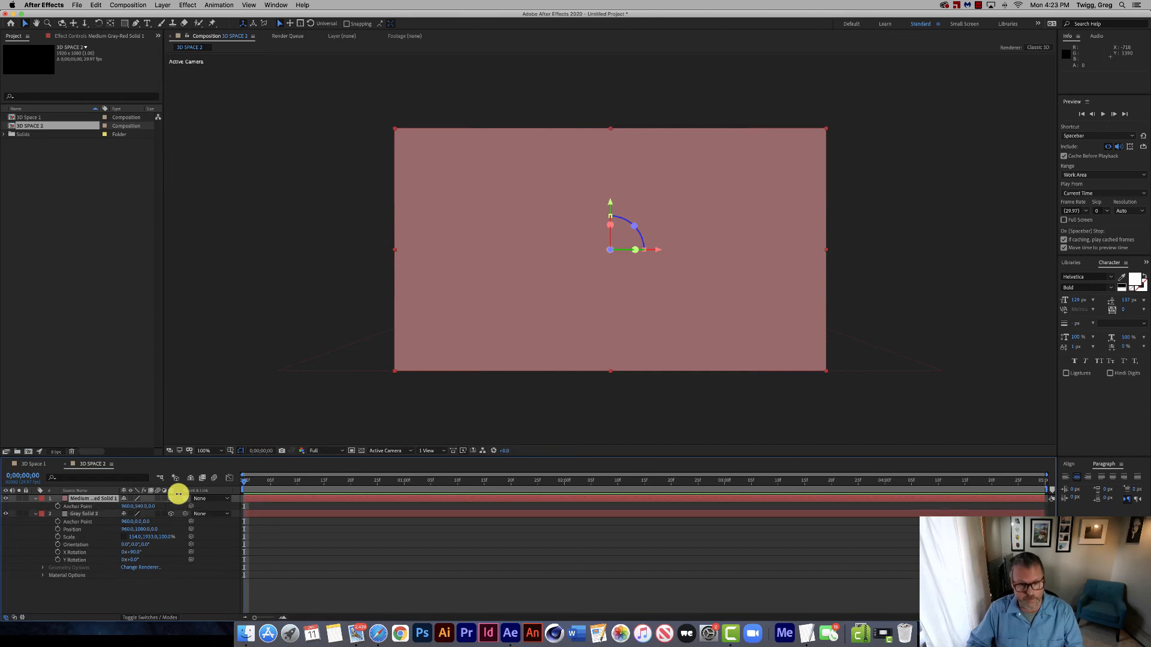
{"action": "left_click", "coordinate": [128, 509]}
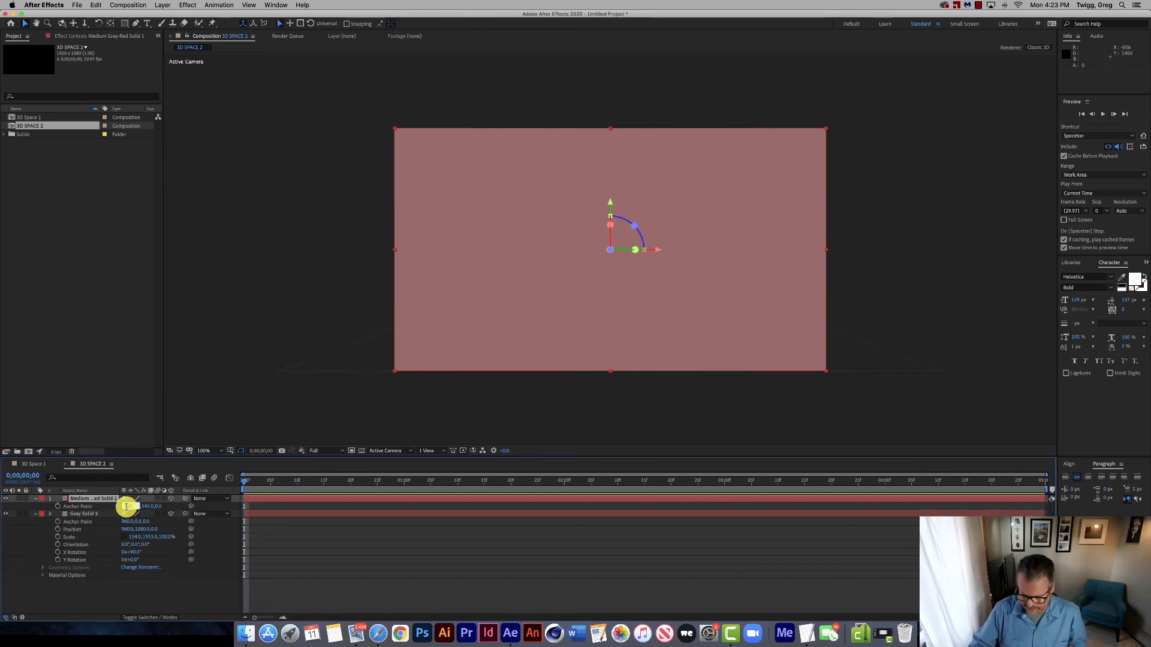
{"action": "type", "text": "0"}
{"action": "key", "text": "Return"}
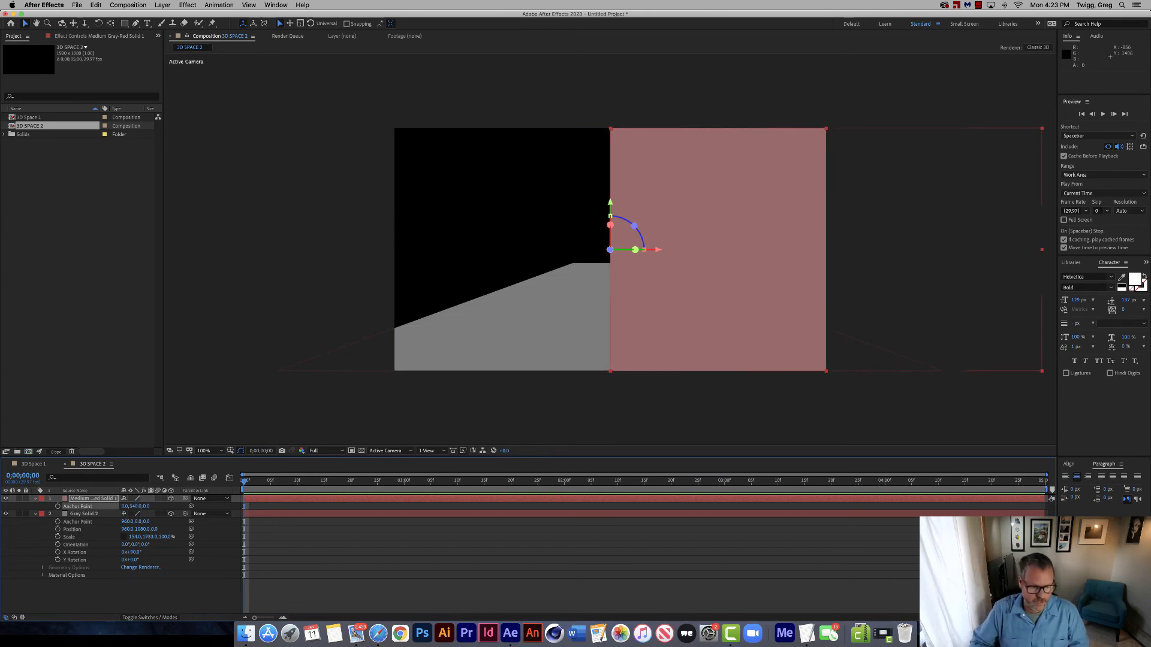
Set the gray-red solid's X position to 0 so its anchored side sits on the composition's left edge
{"action": "key", "text": "shift+p"}
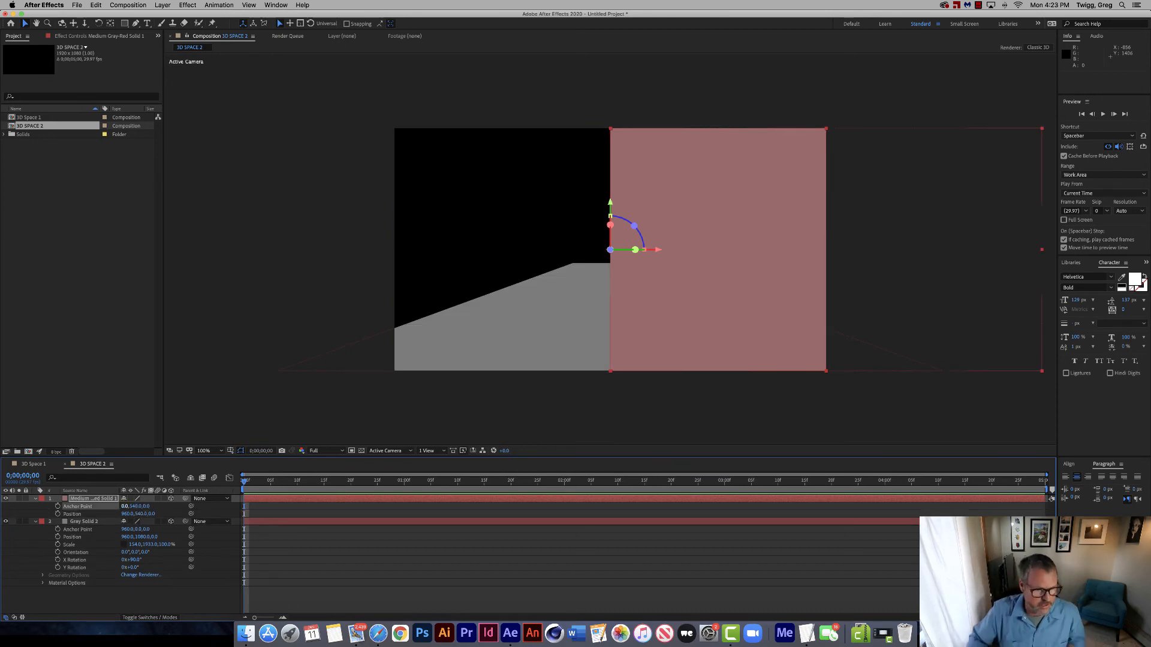
{"action": "left_click", "coordinate": [129, 513]}
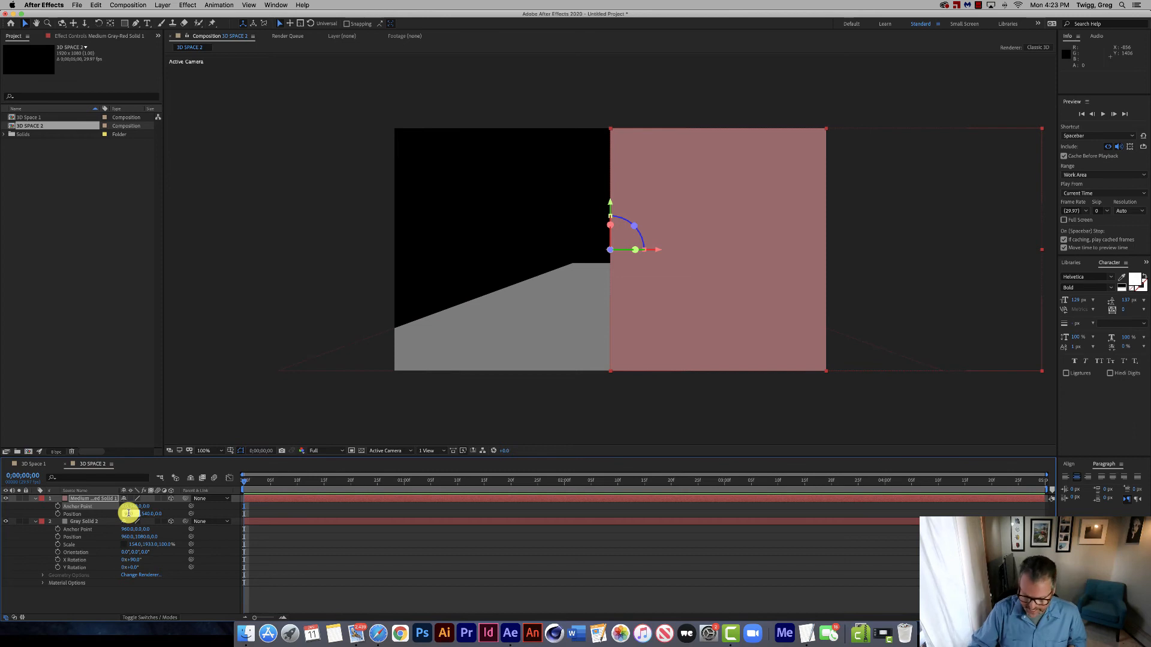
{"action": "type", "text": "0"}
{"action": "key", "text": "Return"}
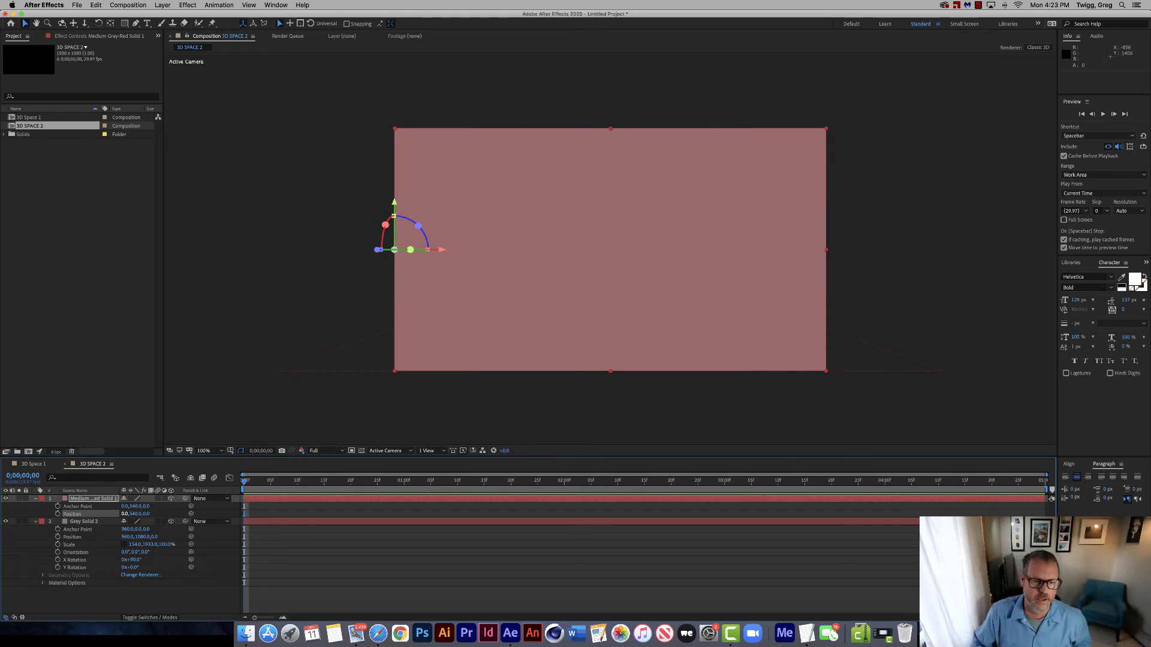
Try a Y Rotation of 90° on the gray-red solid, and undo it
{"action": "key", "text": "shift+r"}
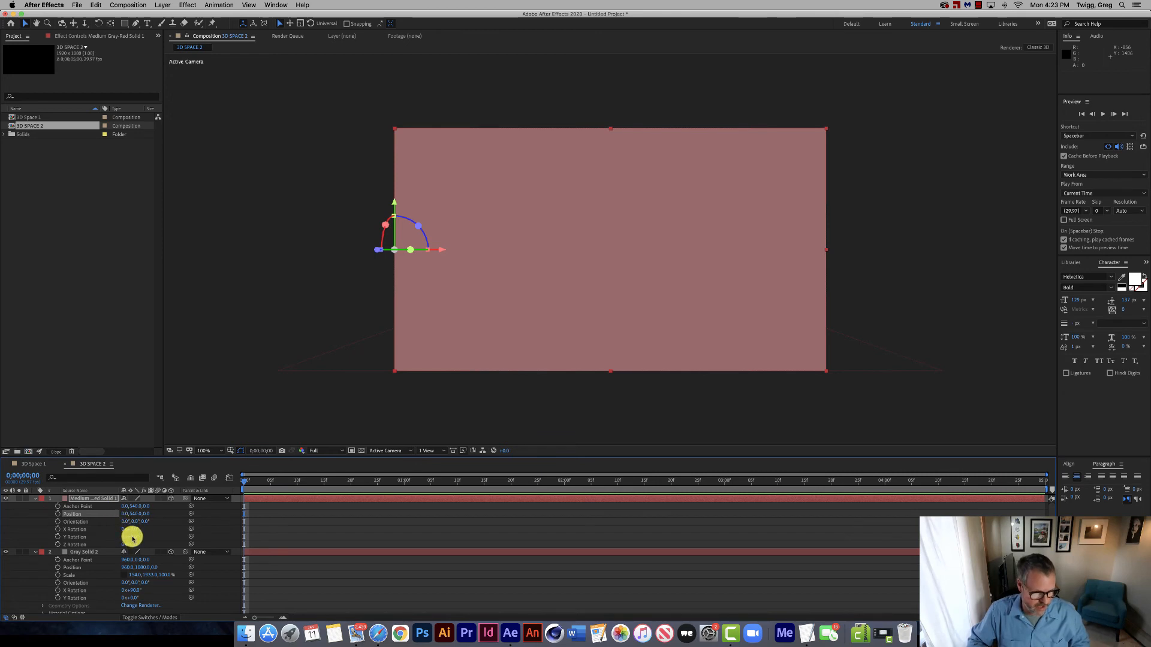
{"action": "type", "text": "90"}
{"action": "key", "text": "Return"}
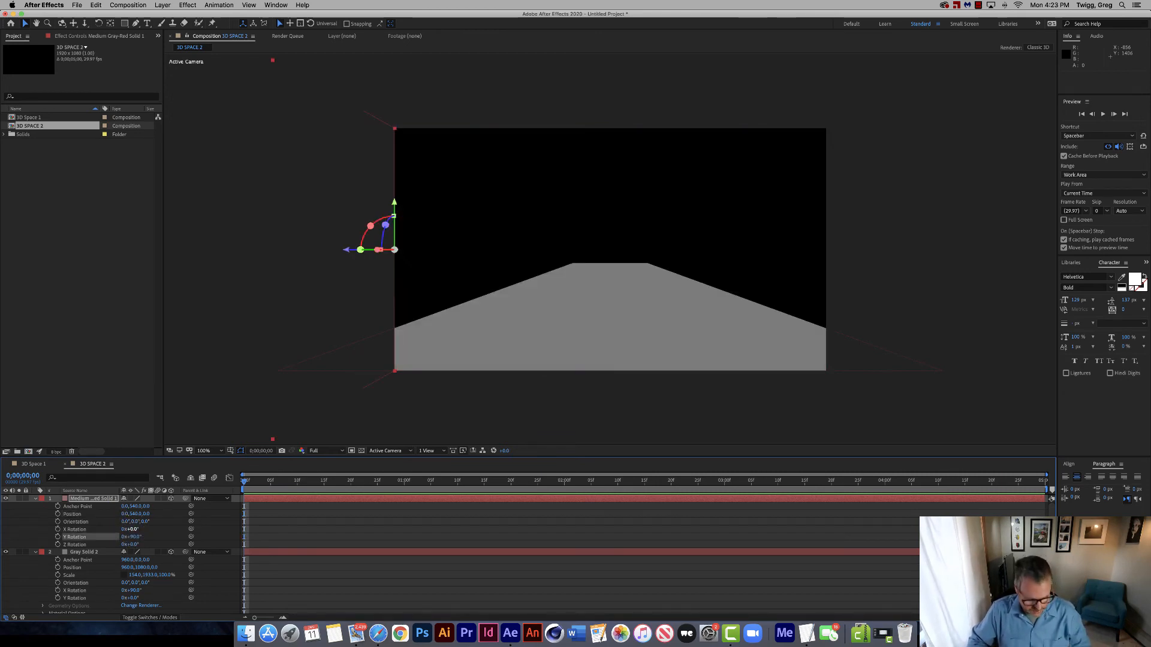
{"action": "key", "text": "super+z"}
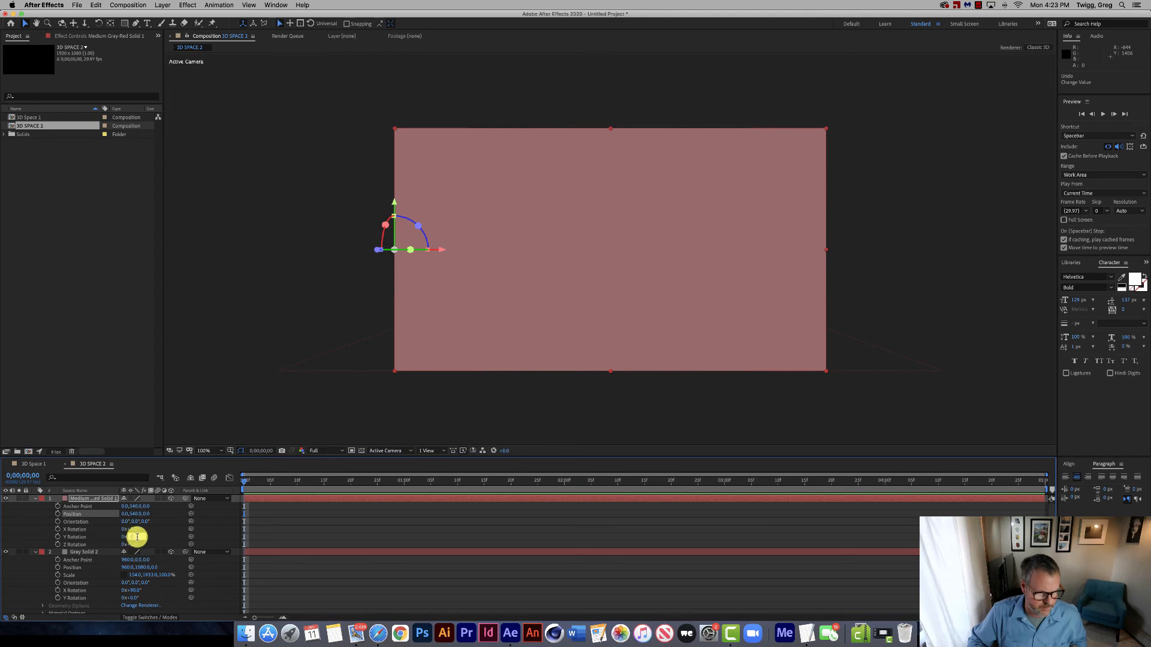
Set the gray-red solid's Y Rotation to -90° to stand it up as the left wall
{"action": "left_click", "coordinate": [136, 537]}
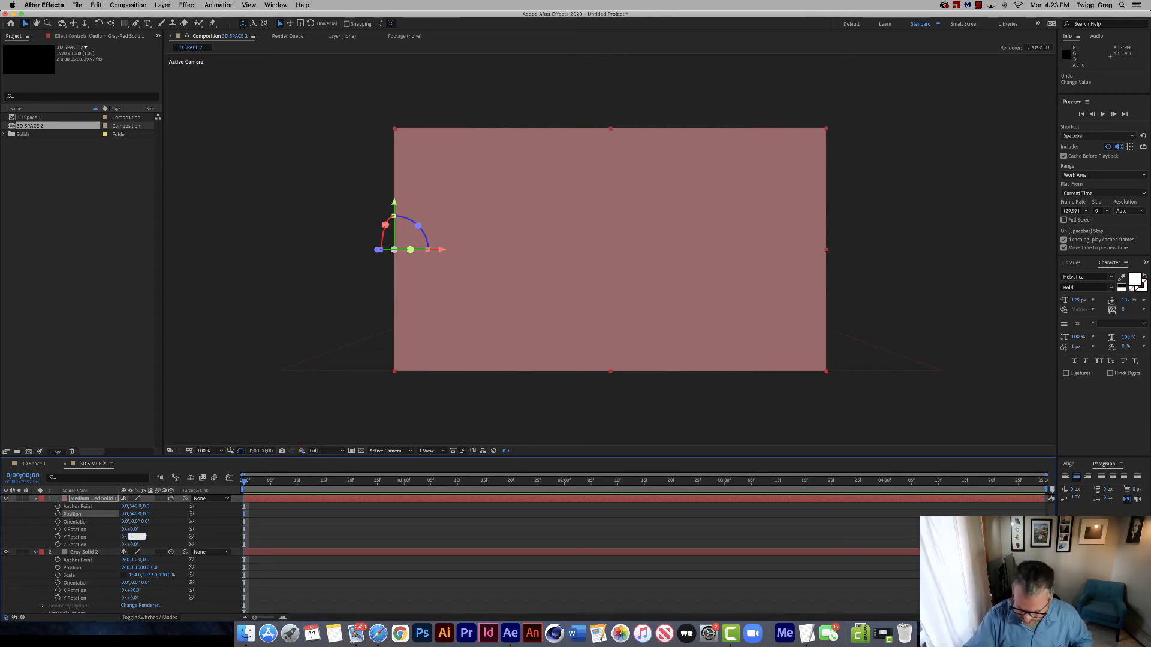
{"action": "type", "text": "-90"}
{"action": "key", "text": "Return"}
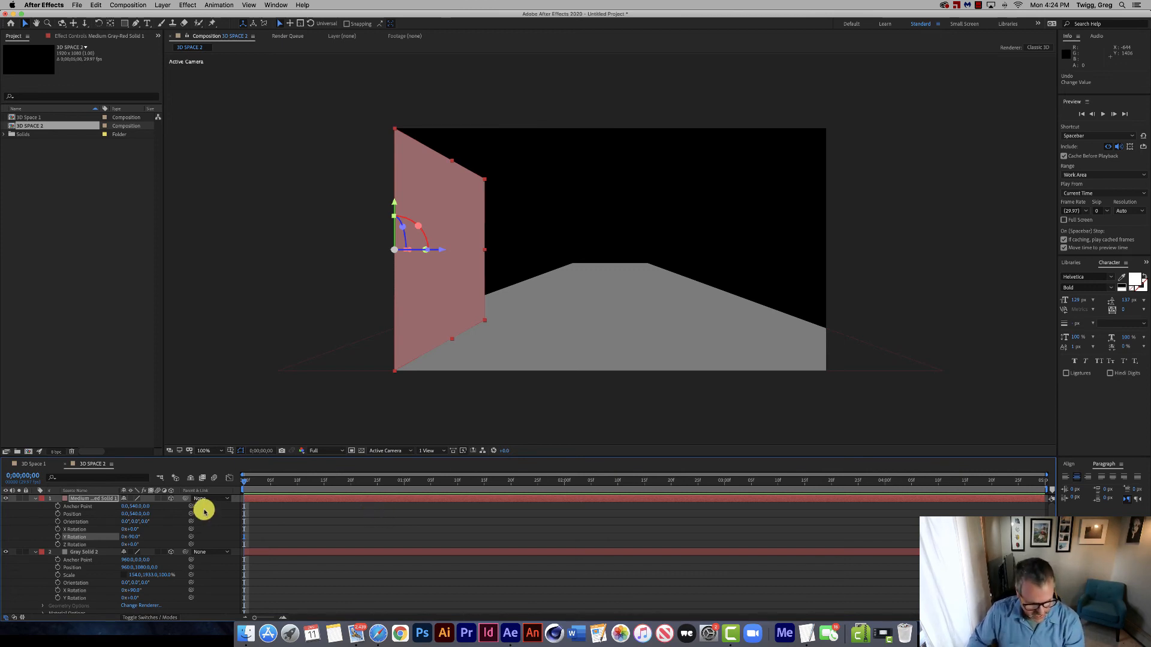
Extend the gray-red wall into the distance with an X scale of about 1092%, and deselect it
{"action": "key", "text": "shift+s"}
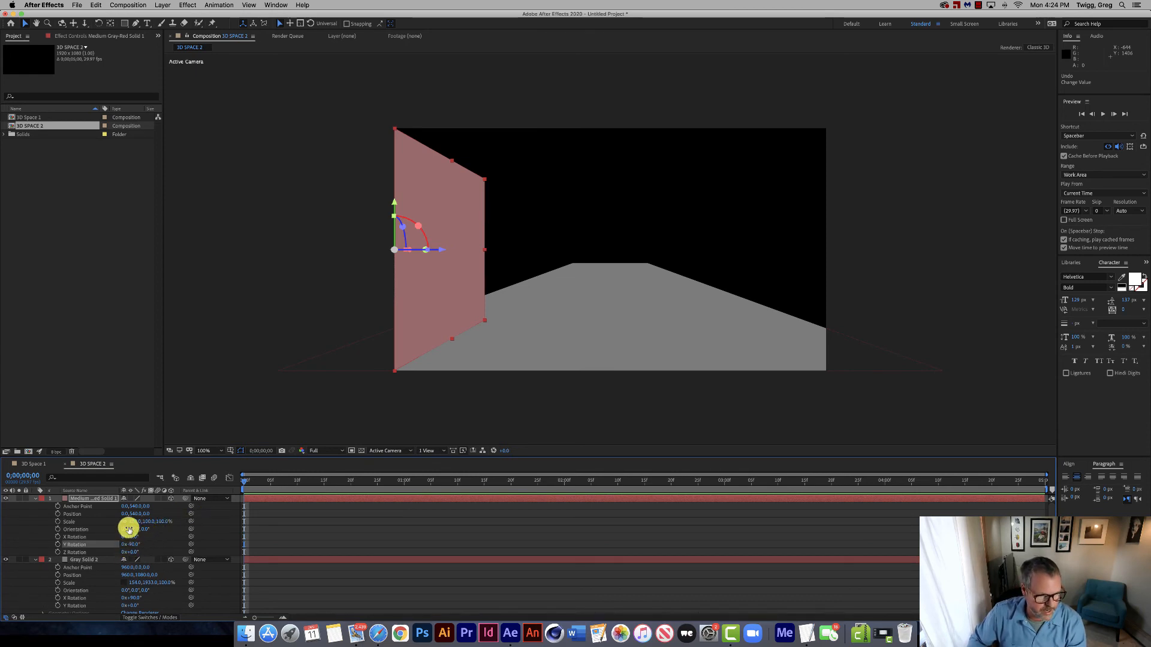
{"action": "left_click_drag", "start_coordinate": [136, 521], "coordinate": [539, 475]}
{"action": "left_click", "coordinate": [414, 413]}
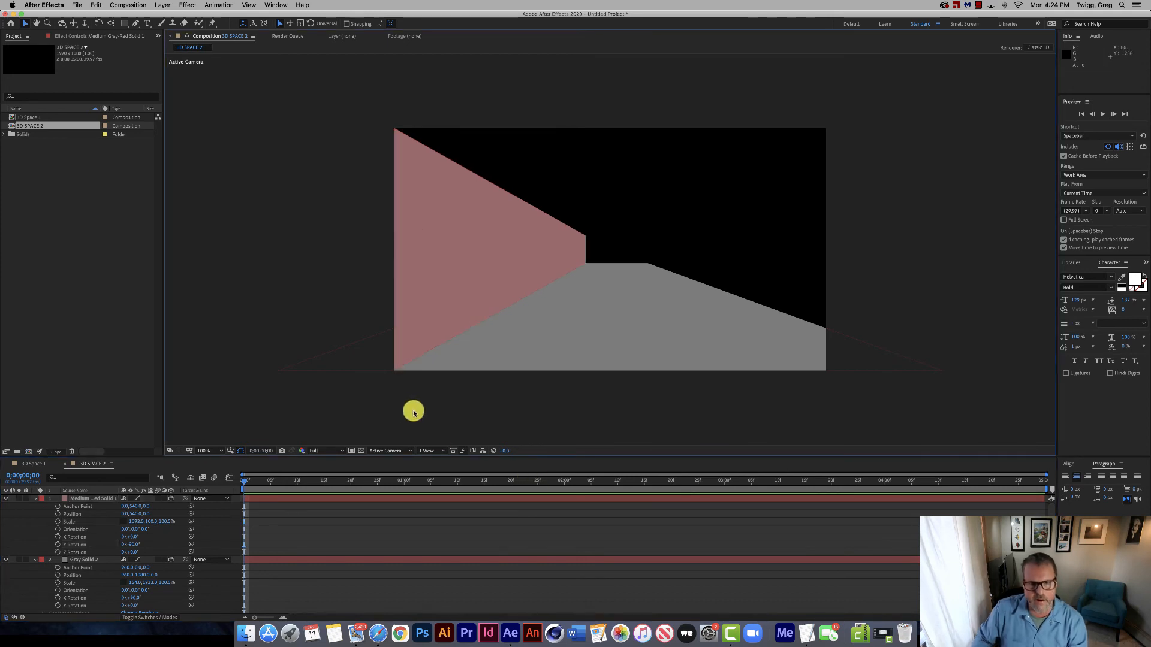